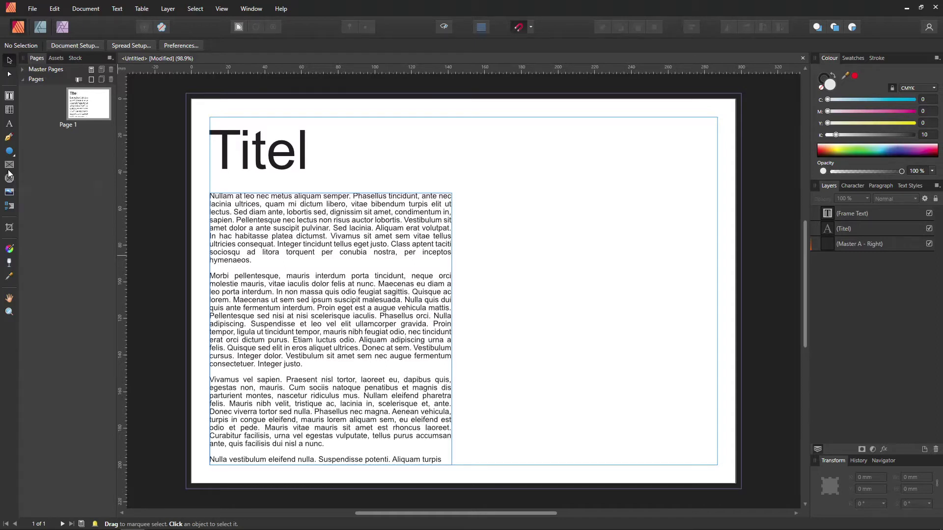
Draw a rectangular picture frame in the right column, extended up to the top margin.
left_click(14, 157)
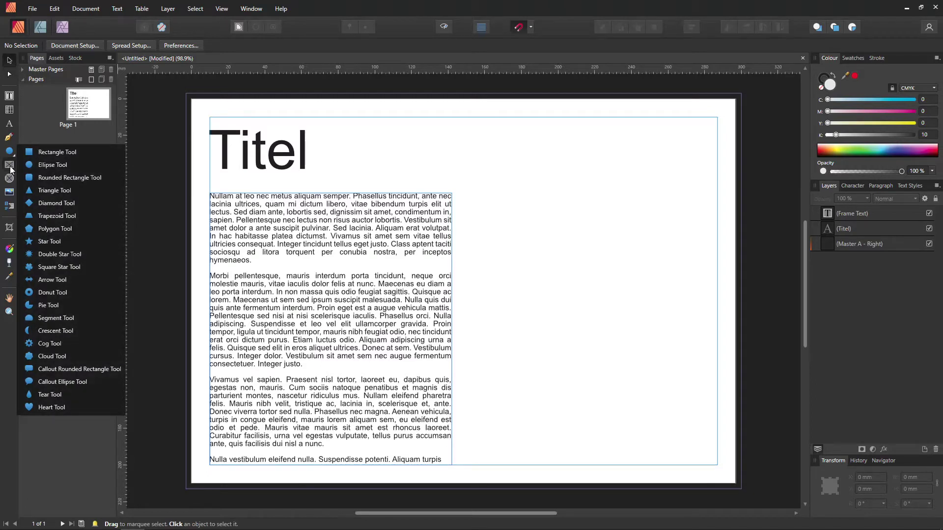
left_click(10, 169)
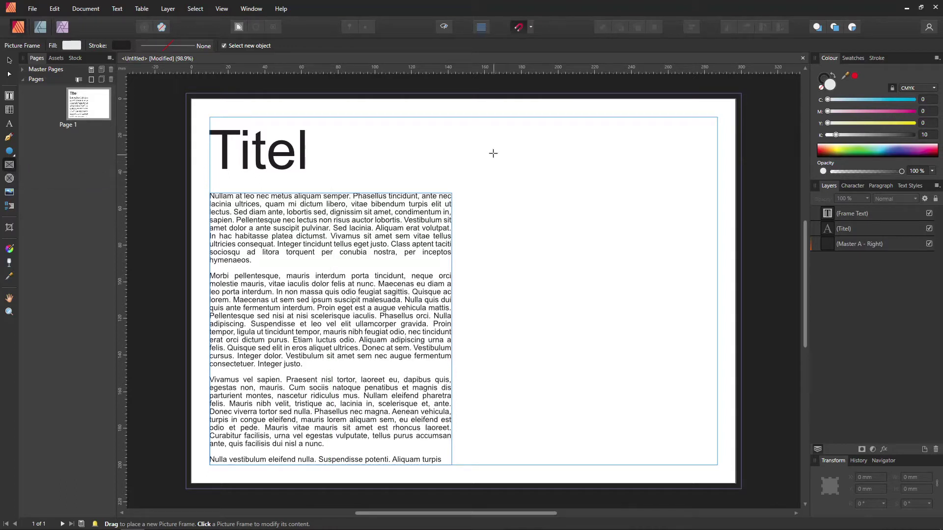
mouse_move(489, 136)
left_mouse_down()
mouse_move(502, 405)
mouse_move(648, 338)
mouse_move(716, 446)
mouse_move(717, 465)
left_mouse_up()
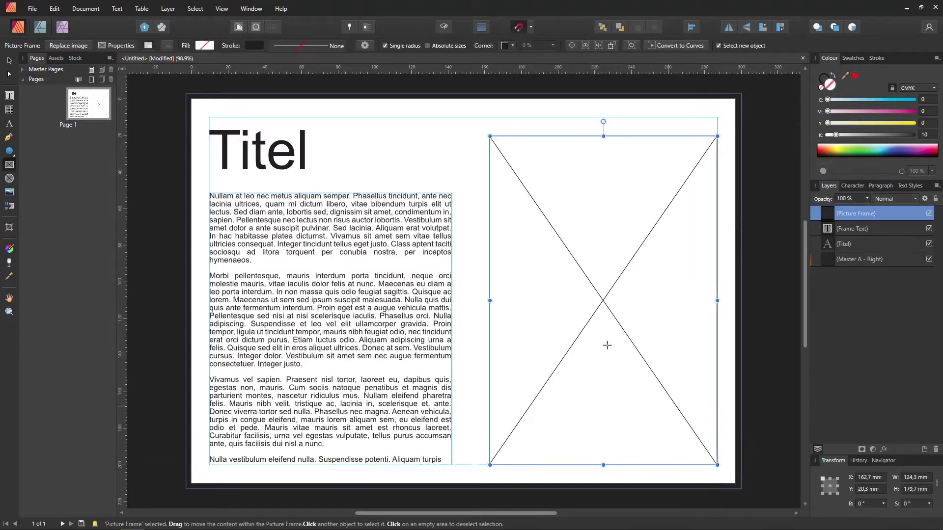
left_click_drag(489, 136, 477, 117)
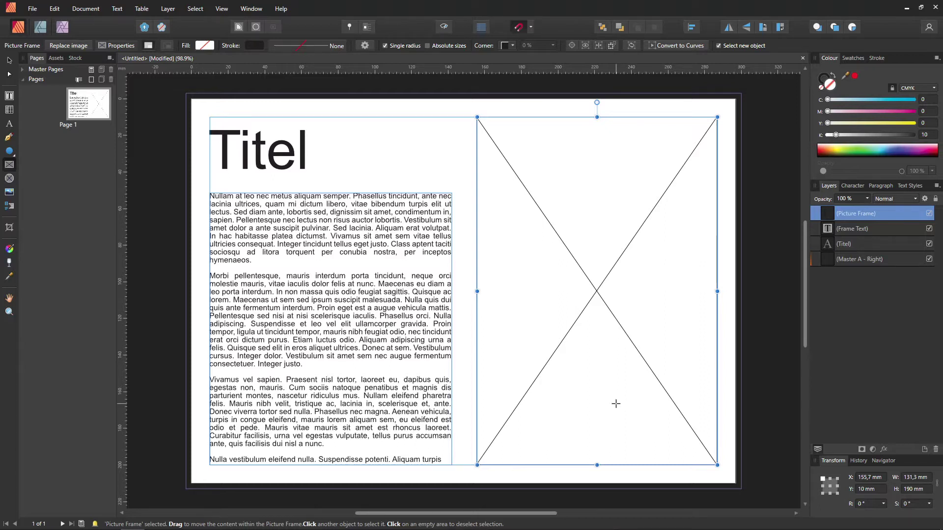
Replace the frame's empty image with the IMG_1001 succulent photo.
left_click(13, 192)
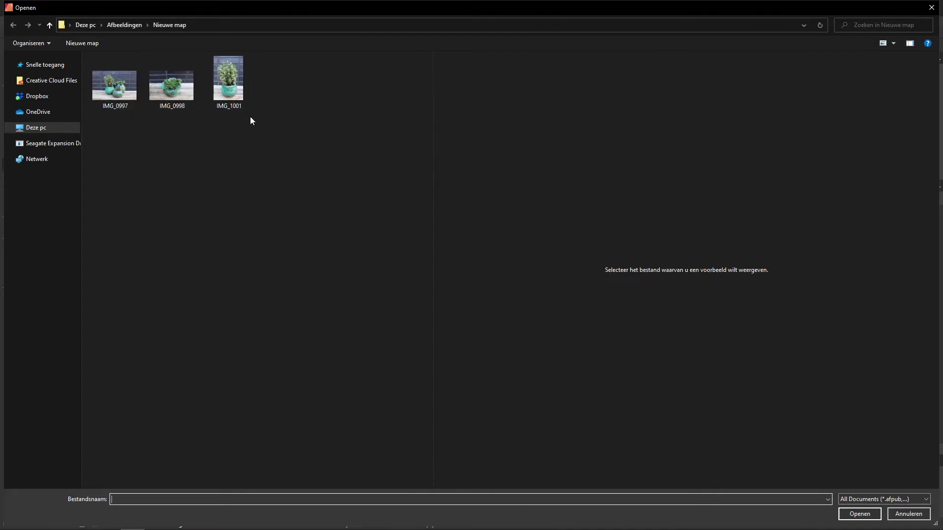
double_click(235, 96)
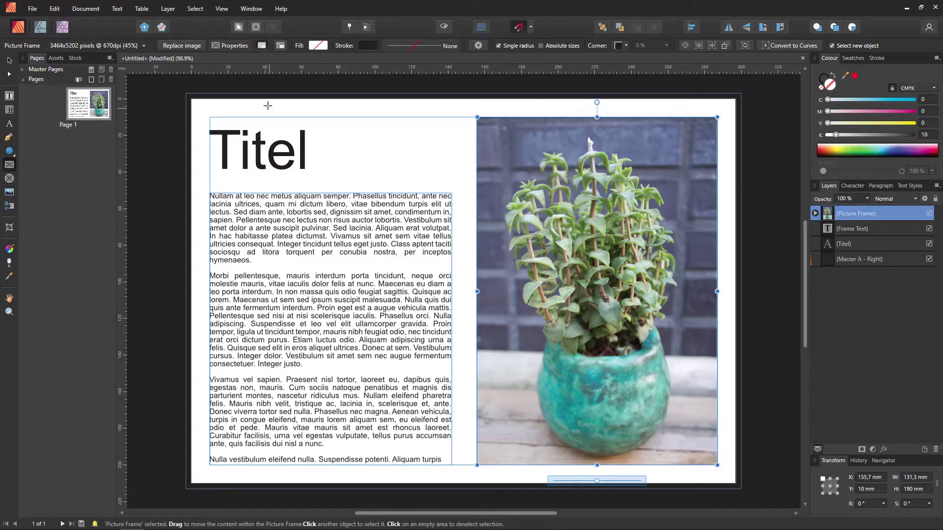
left_click(230, 51)
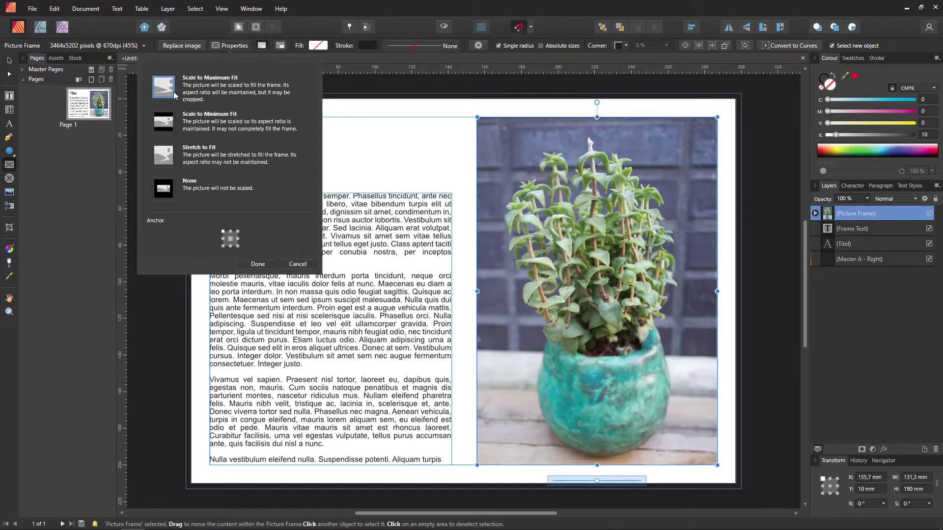
left_click(168, 123)
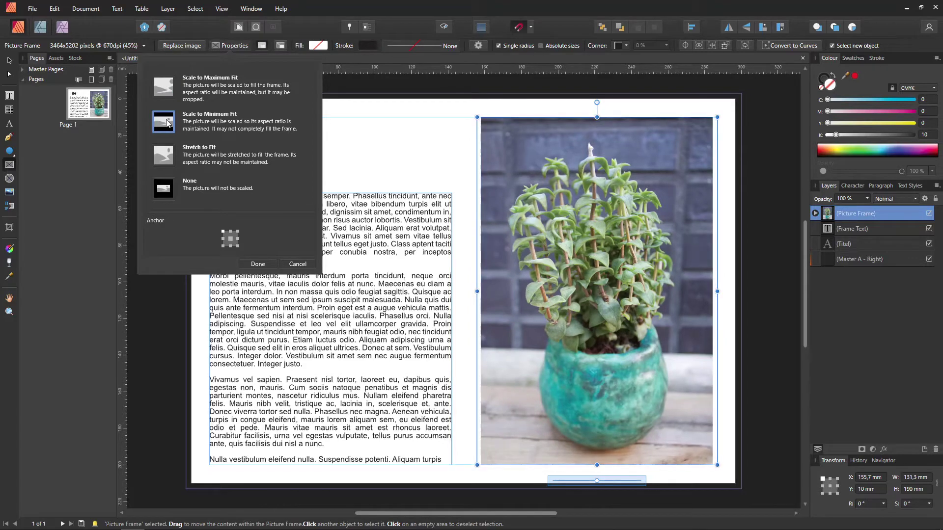
left_click(164, 154)
left_click(164, 184)
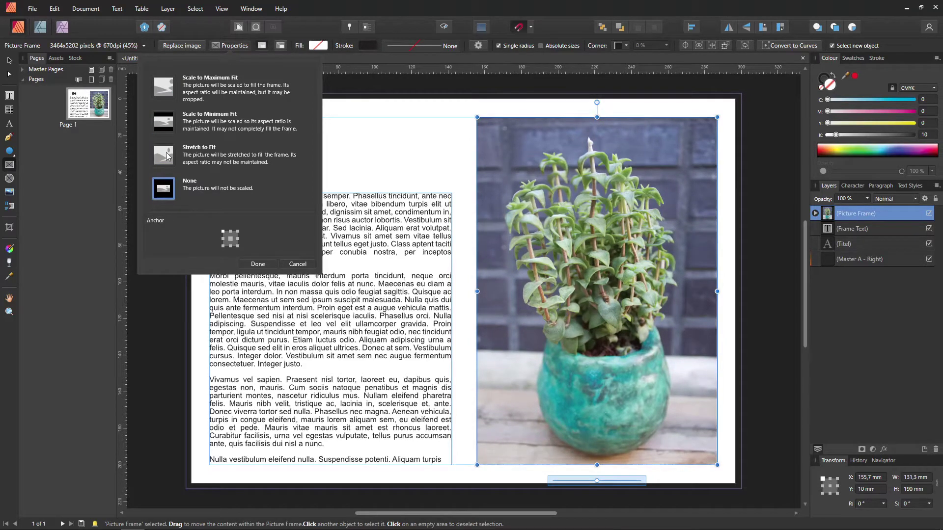
left_click(167, 156)
left_click(164, 122)
left_click(167, 91)
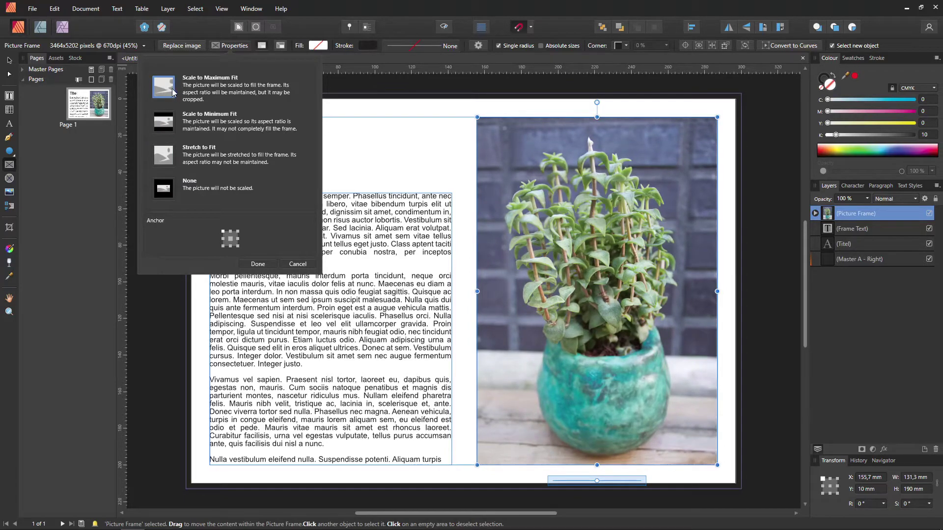
left_click(165, 156)
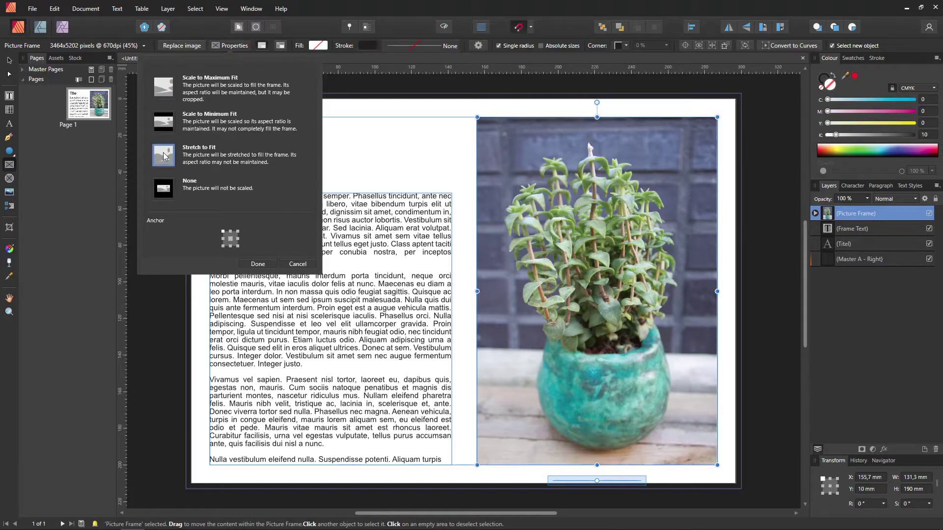
left_click(168, 98)
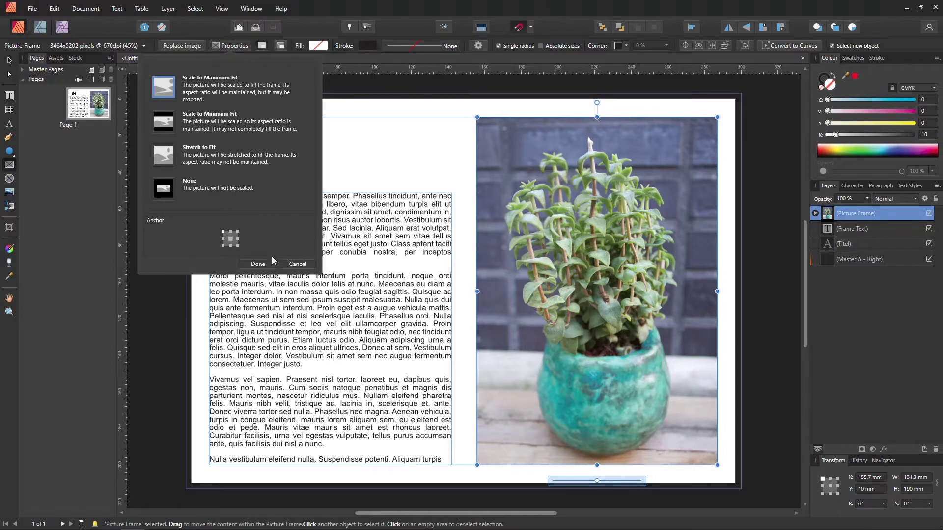
left_click(257, 265)
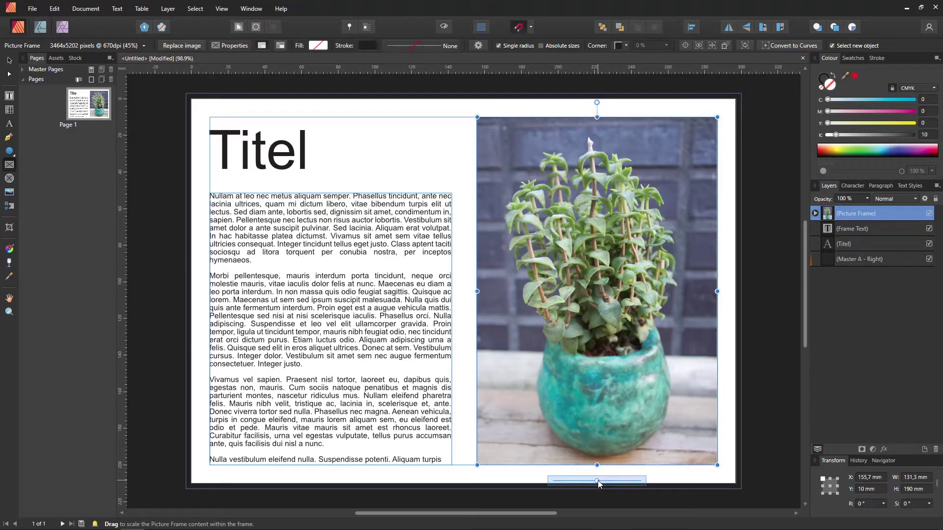
Scale the succulent photo down inside its frame and centre it, leaving it upright.
left_click_drag(597, 480, 581, 483)
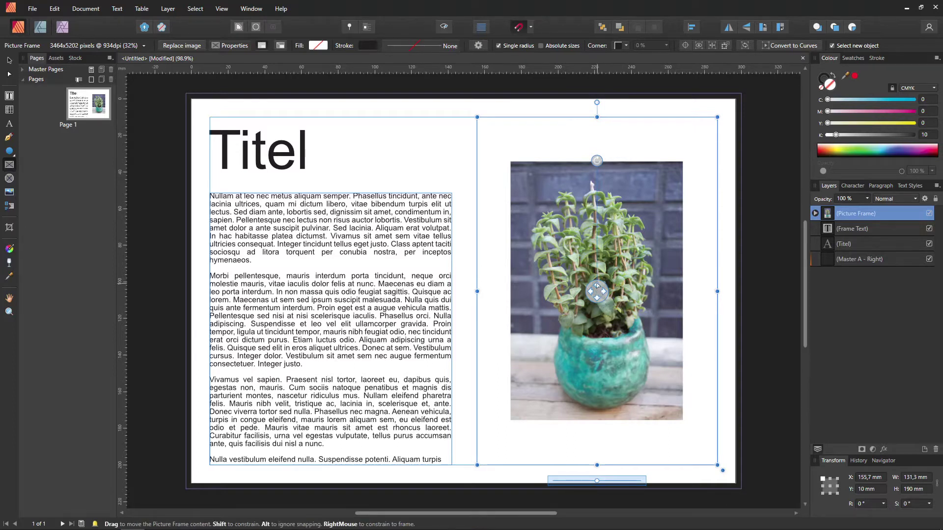
mouse_move(597, 292)
left_mouse_down()
mouse_move(603, 301)
mouse_move(493, 369)
mouse_move(668, 350)
mouse_move(679, 414)
left_mouse_up()
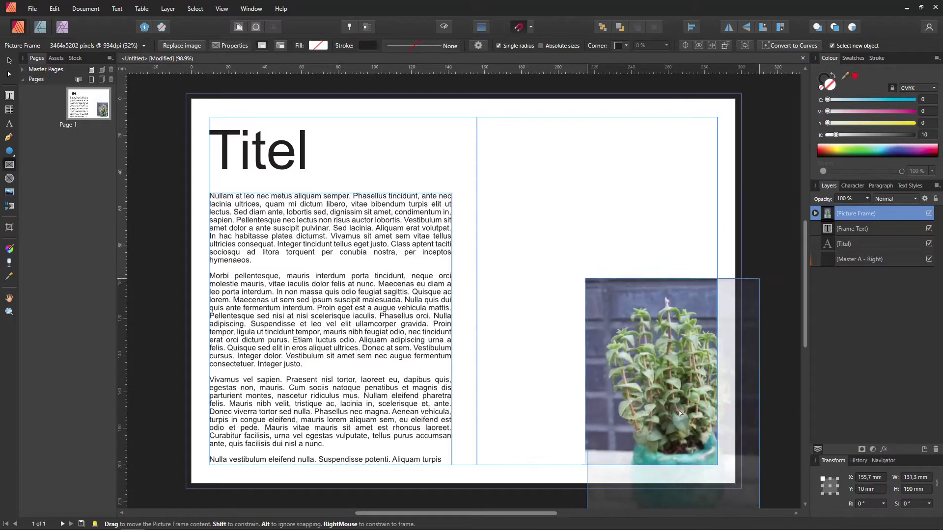
left_click_drag(679, 414, 705, 425)
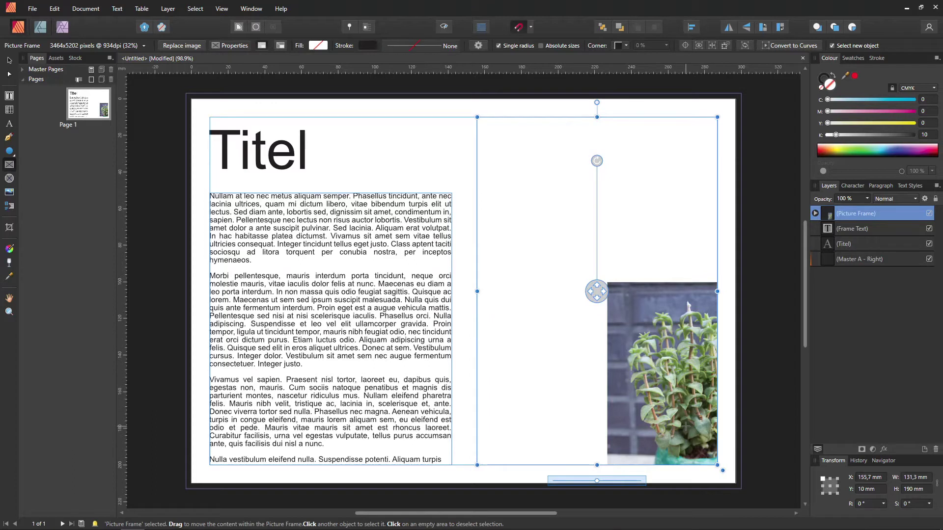
left_click_drag(597, 295, 499, 175)
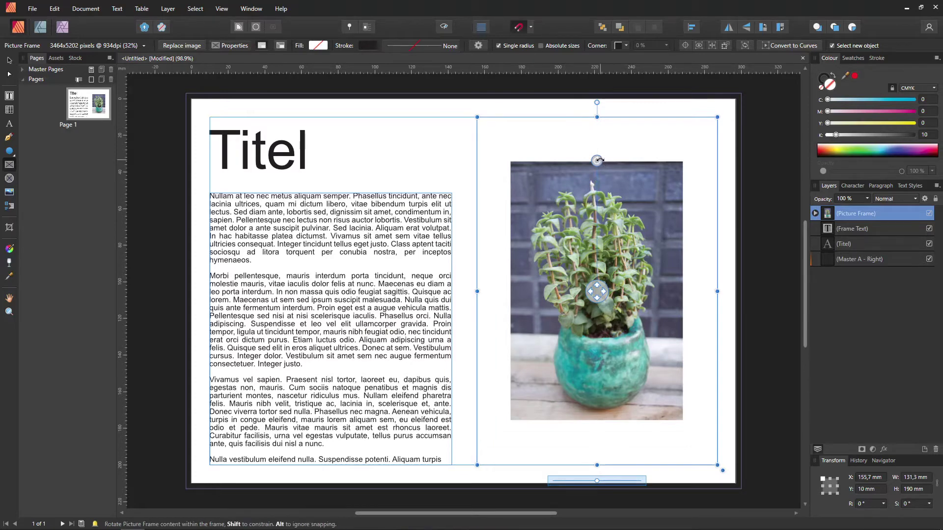
mouse_move(596, 161)
left_mouse_down()
mouse_move(610, 166)
mouse_move(594, 186)
left_mouse_up()
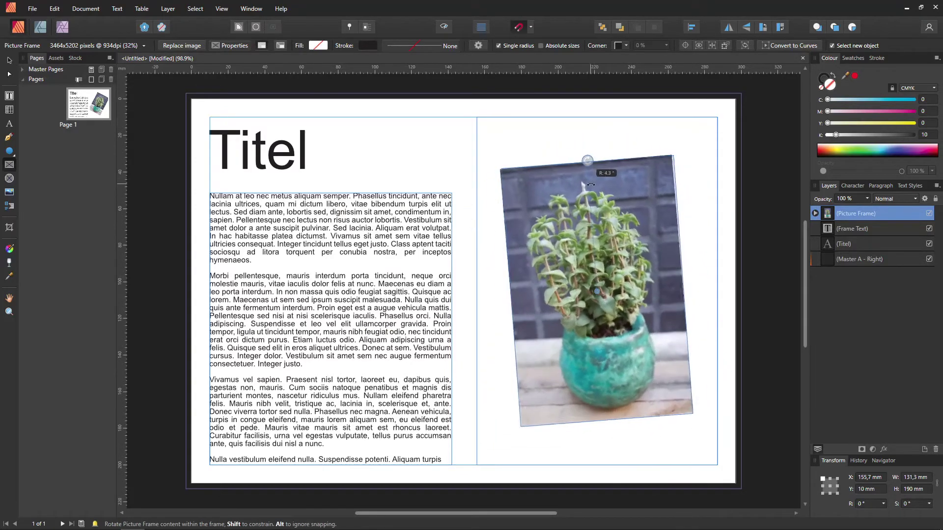
left_click_drag(595, 186, 596, 187)
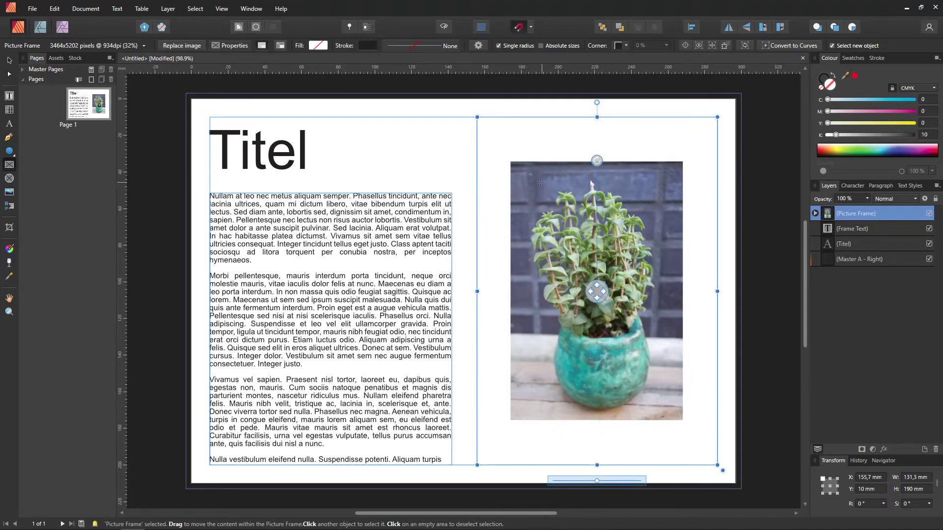
Apply Scale to Maximum Fit so the photo fills the frame proportionally.
left_click(236, 47)
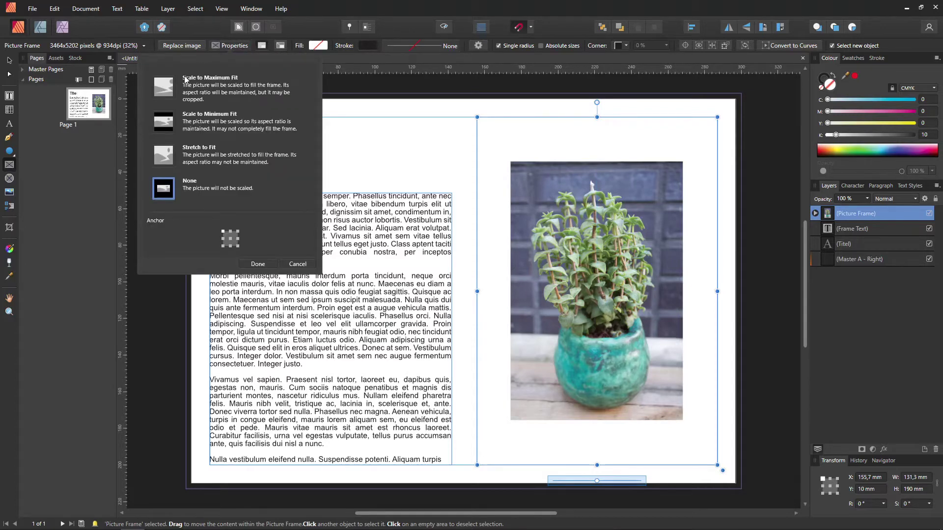
left_click(172, 88)
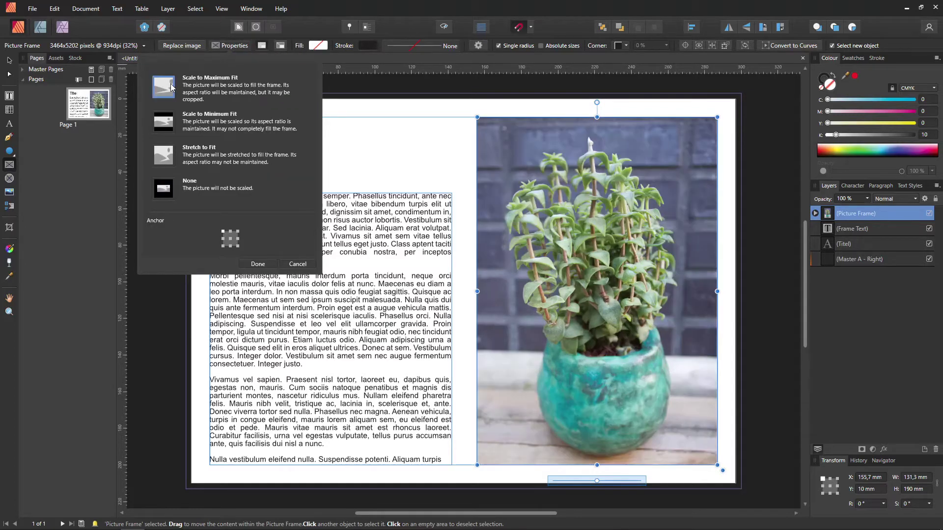
left_click(215, 46)
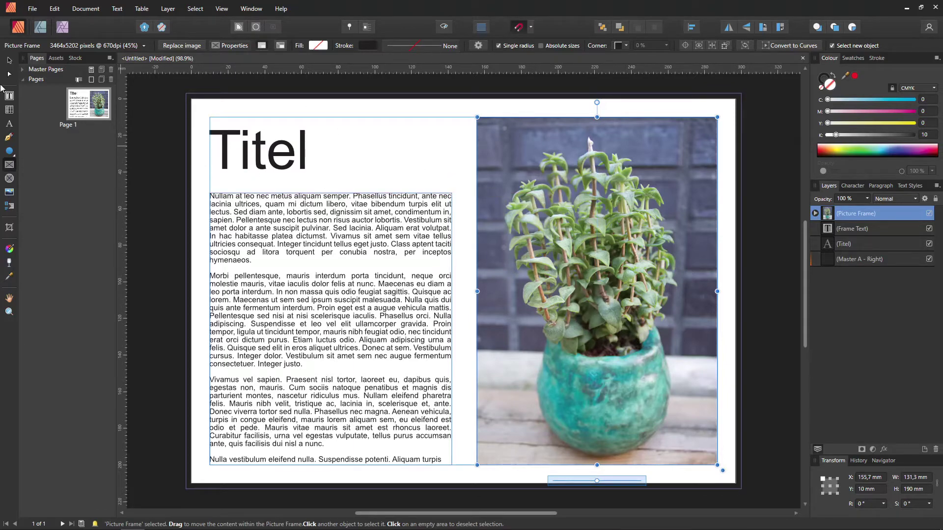
Select the whole picture frame and nudge it slightly on the page.
left_click(9, 60)
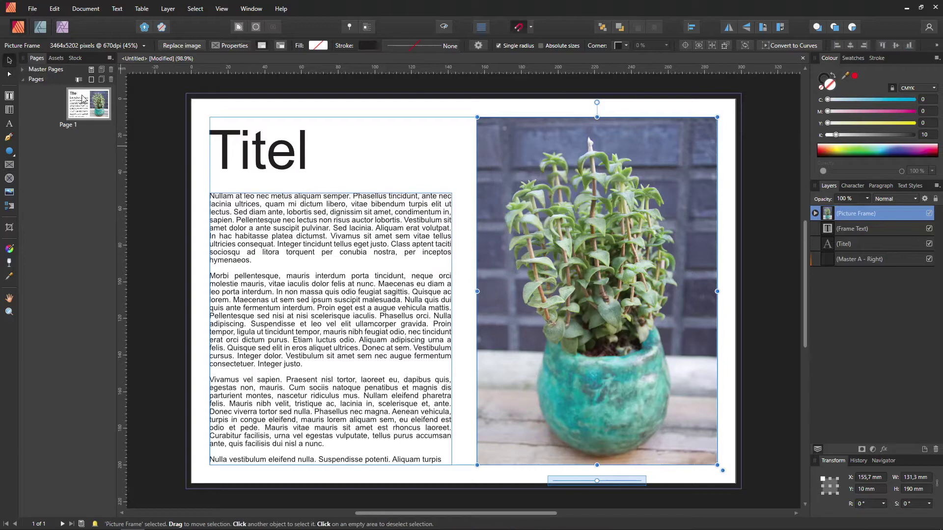
double_click(543, 240)
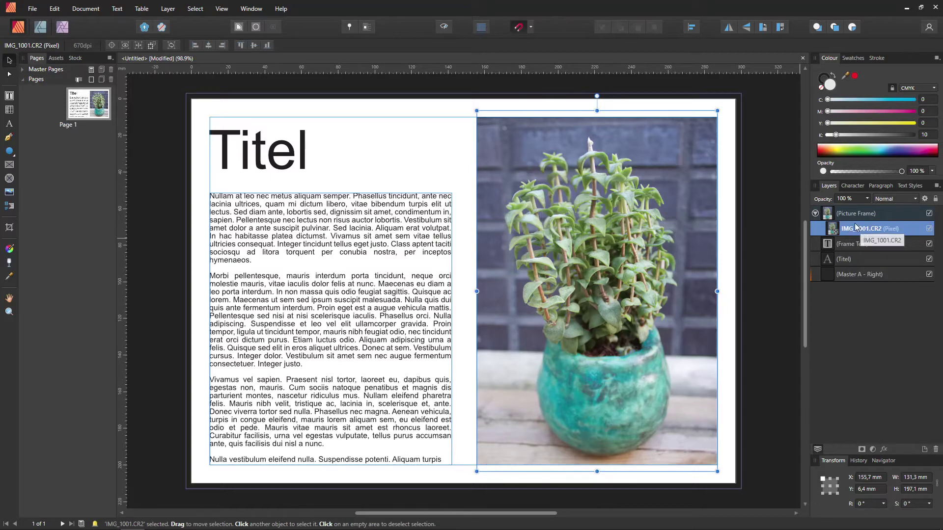
left_click(815, 214)
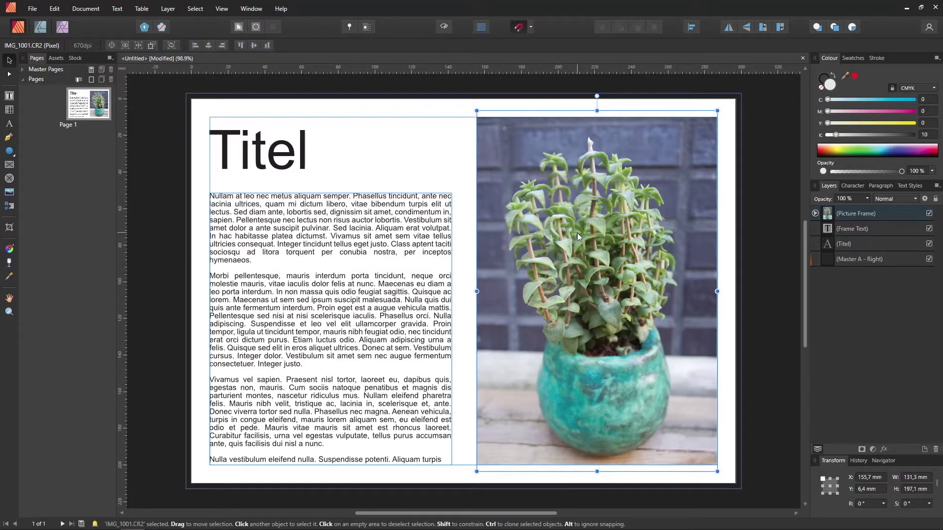
left_click(868, 214)
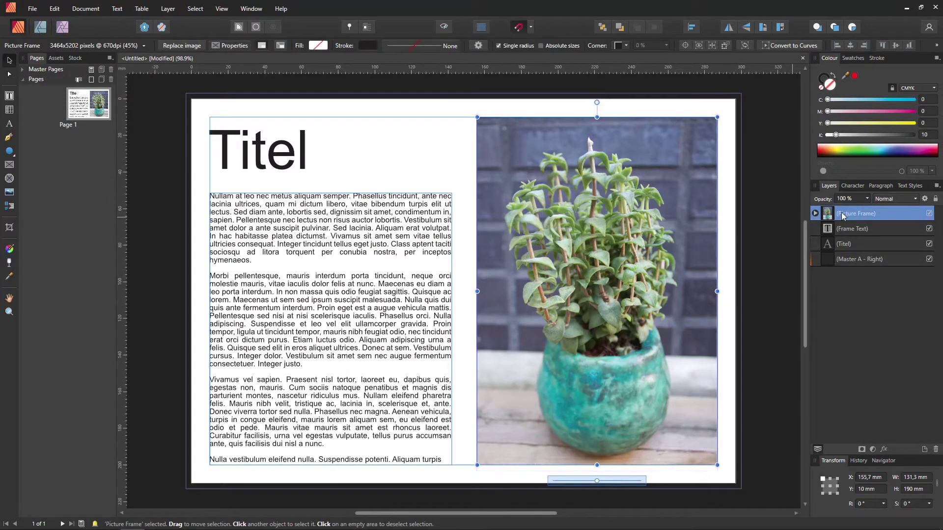
mouse_move(694, 233)
left_mouse_down()
mouse_move(686, 252)
mouse_move(695, 221)
left_mouse_up()
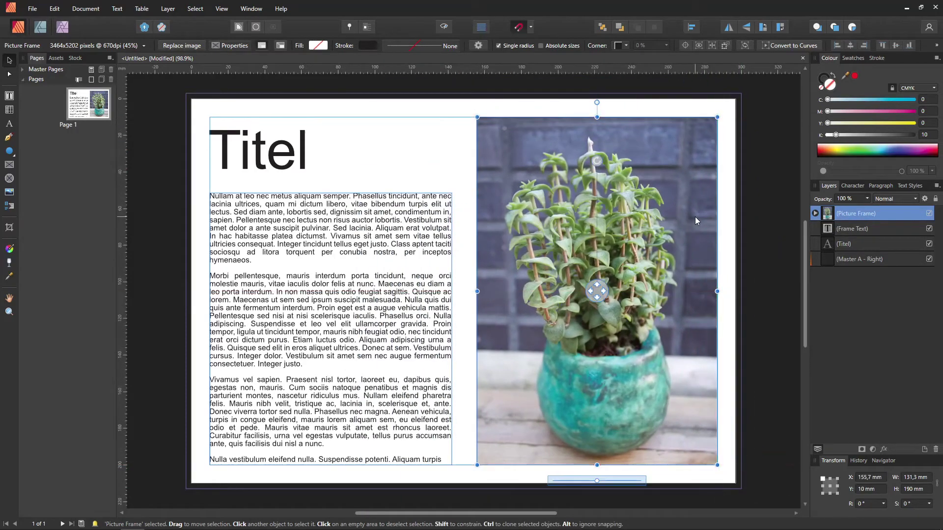
Select the IMG_1001.CR2 photo layer, shift it up, and delete it from the frame.
left_click(817, 214)
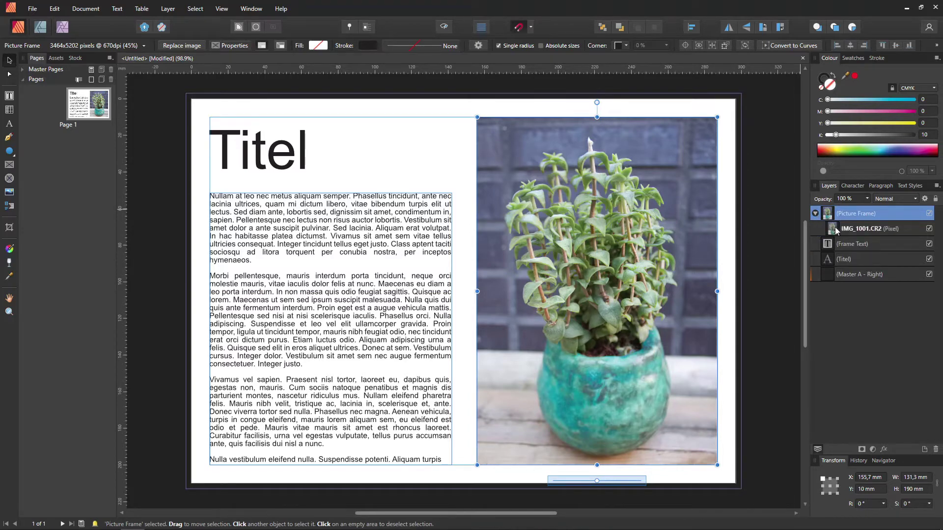
left_click(851, 229)
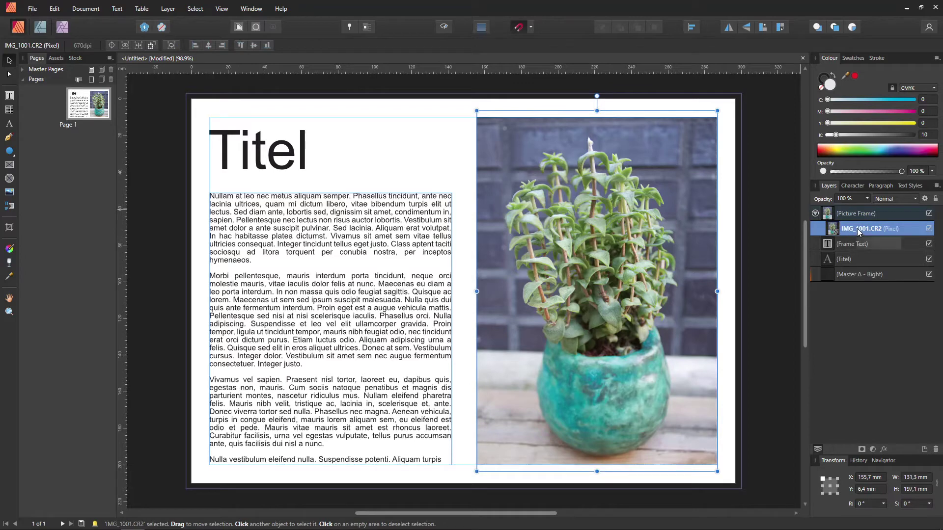
left_click_drag(674, 281, 676, 275)
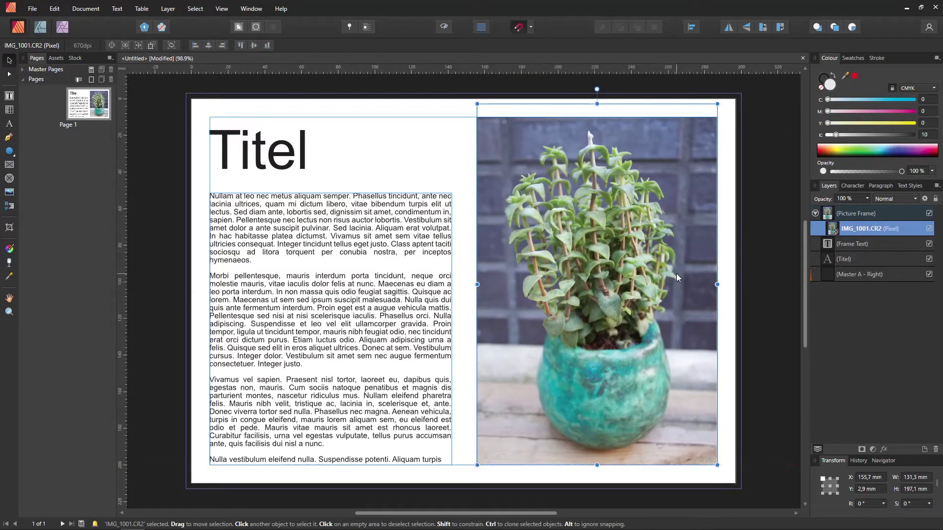
double_click(846, 230)
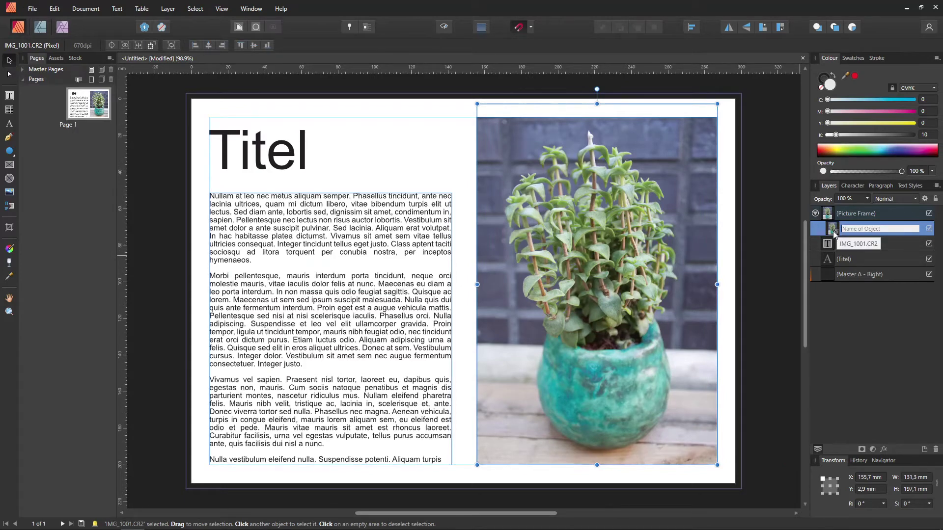
key("Escape")
key("Delete")
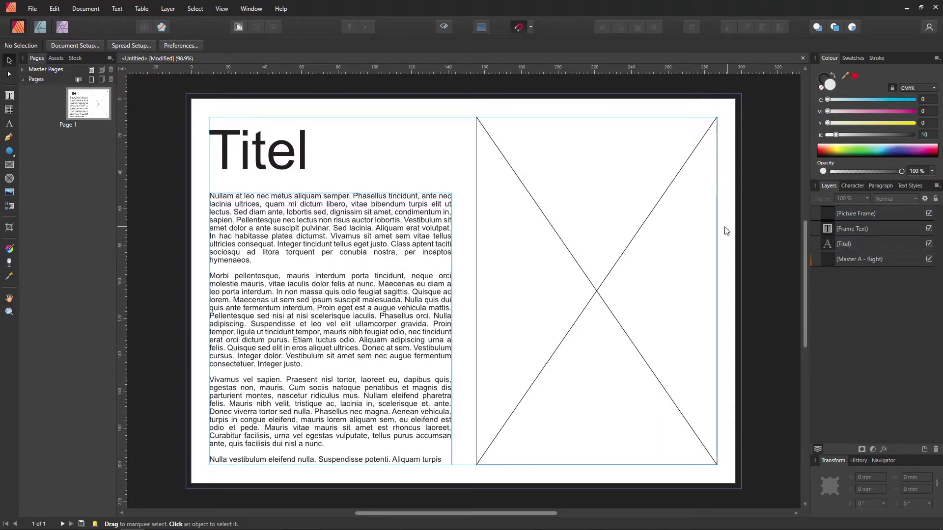
Shrink the rectangle frame to the lower right and draw an elliptical circle frame above it.
left_click(855, 214)
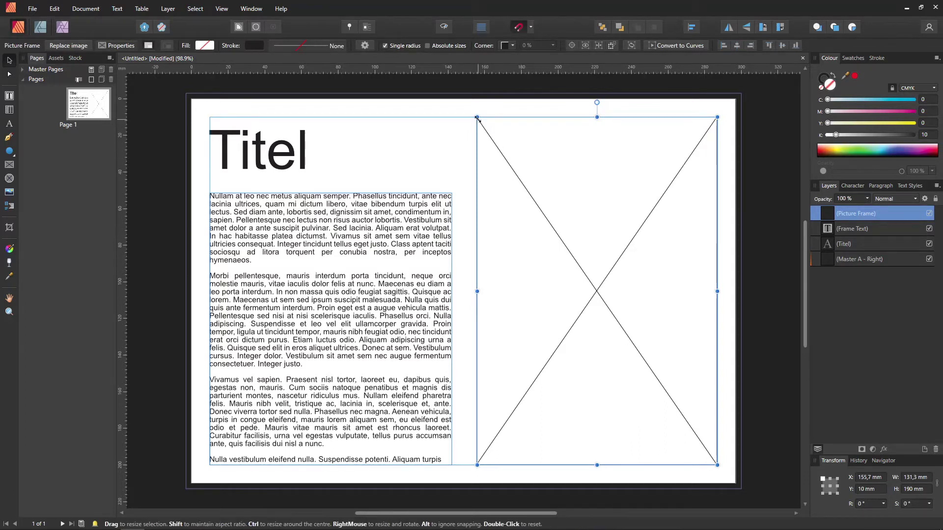
mouse_move(477, 117)
left_mouse_down()
mouse_move(499, 257)
mouse_move(591, 311)
mouse_move(591, 255)
mouse_move(609, 253)
mouse_move(607, 268)
left_mouse_up()
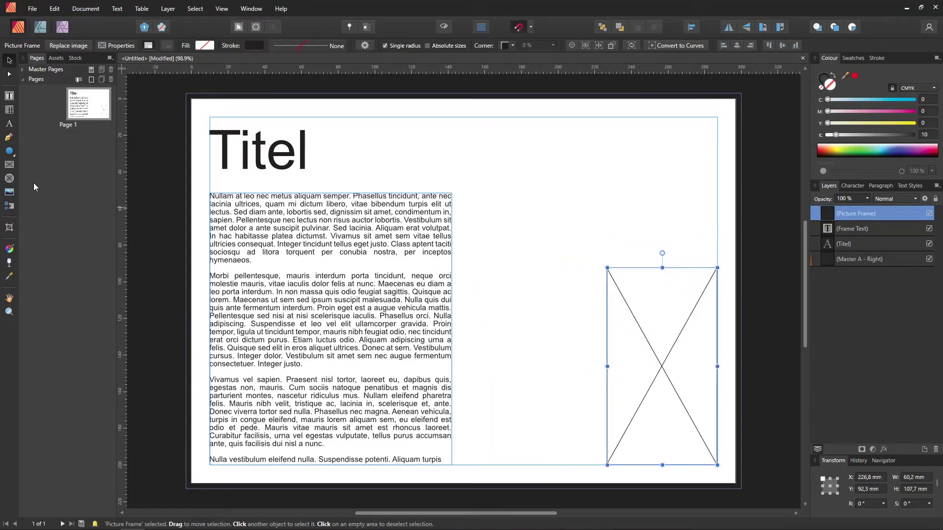
left_click(11, 181)
left_click_drag(476, 130, 604, 263)
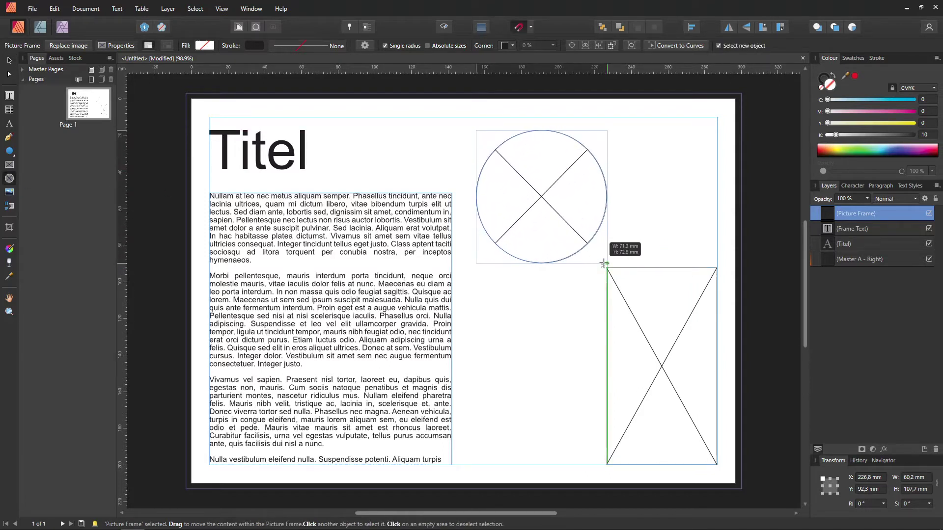
mouse_move(603, 264)
left_mouse_down()
mouse_move(552, 206)
mouse_move(582, 279)
left_mouse_up()
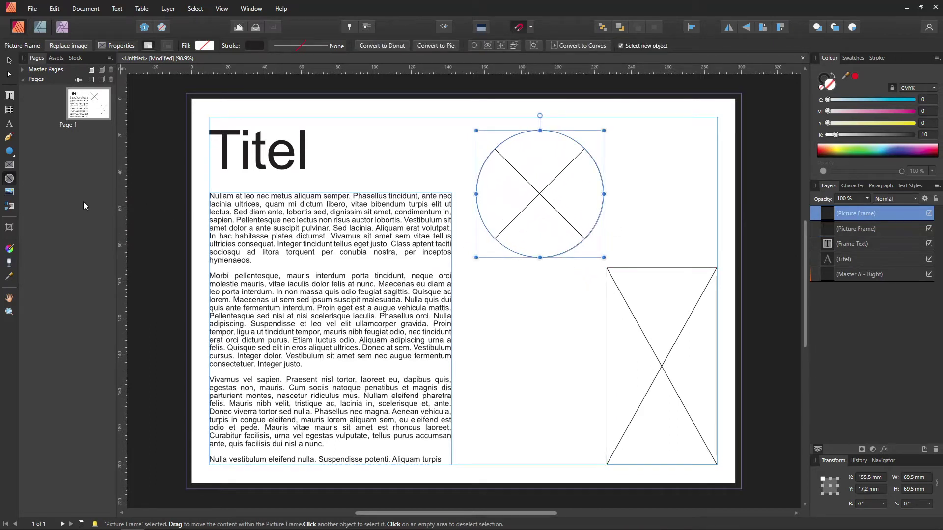
Load IMG_0997 and IMG_0998 into the Place Image tool.
left_click(10, 192)
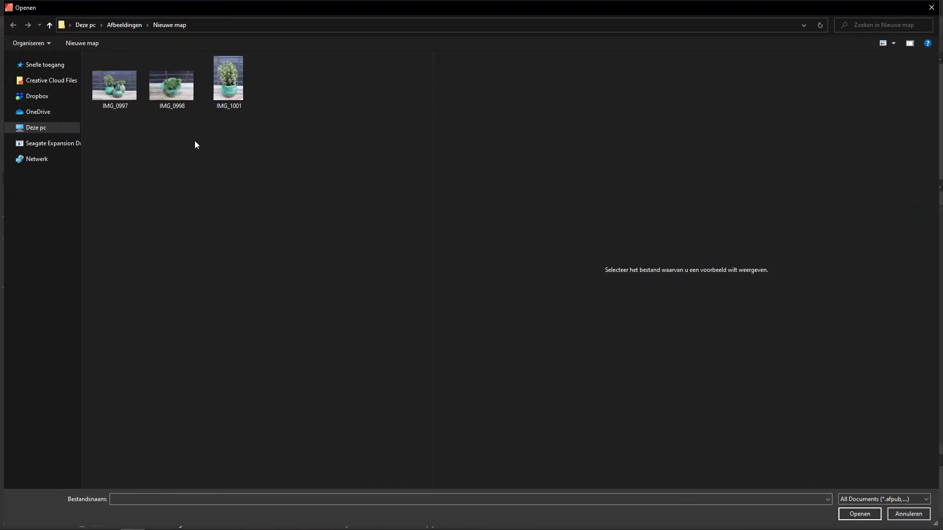
left_click_drag(195, 141, 114, 93)
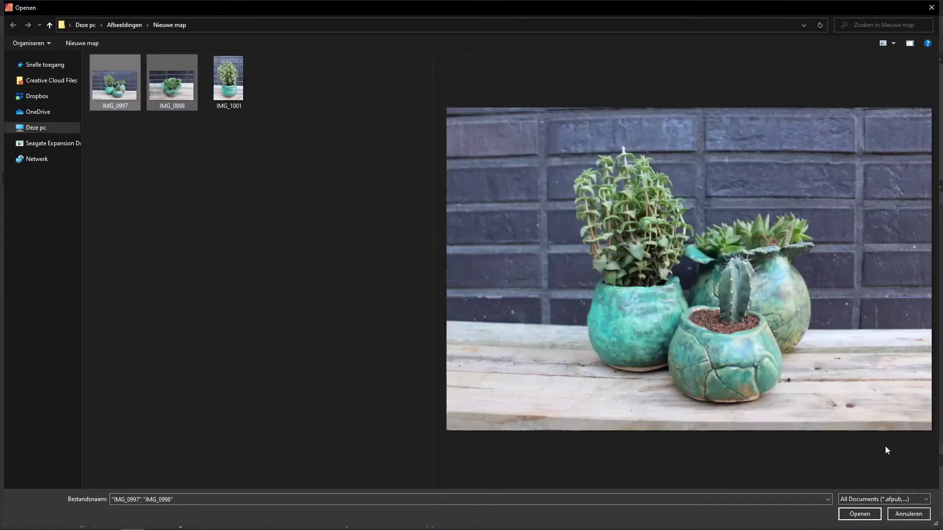
left_click(859, 514)
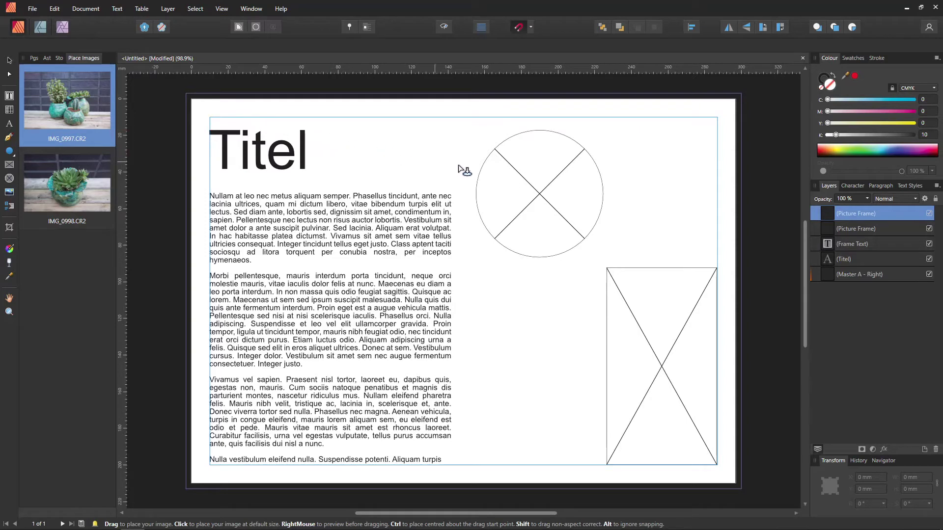
Place IMG_0998 in the rectangle frame and IMG_0997 in the circle frame.
left_click_drag(74, 124, 516, 184)
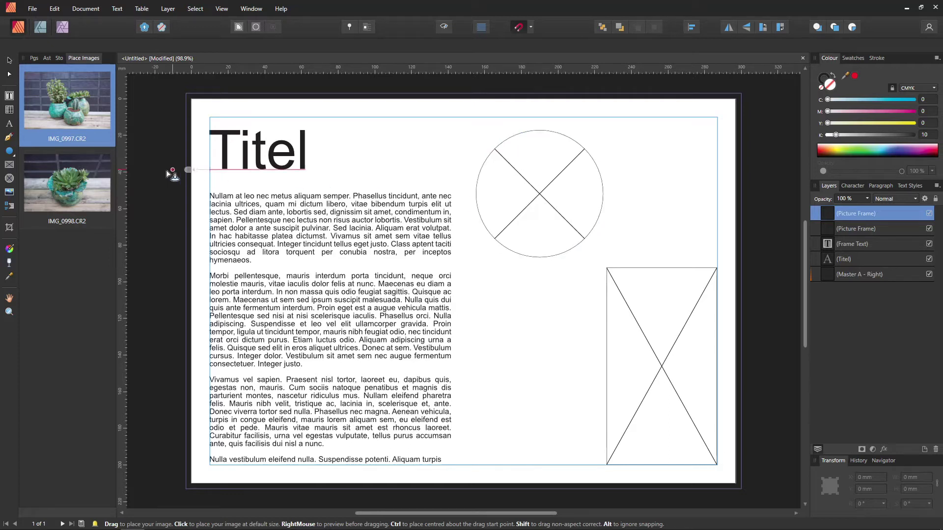
left_click(80, 198)
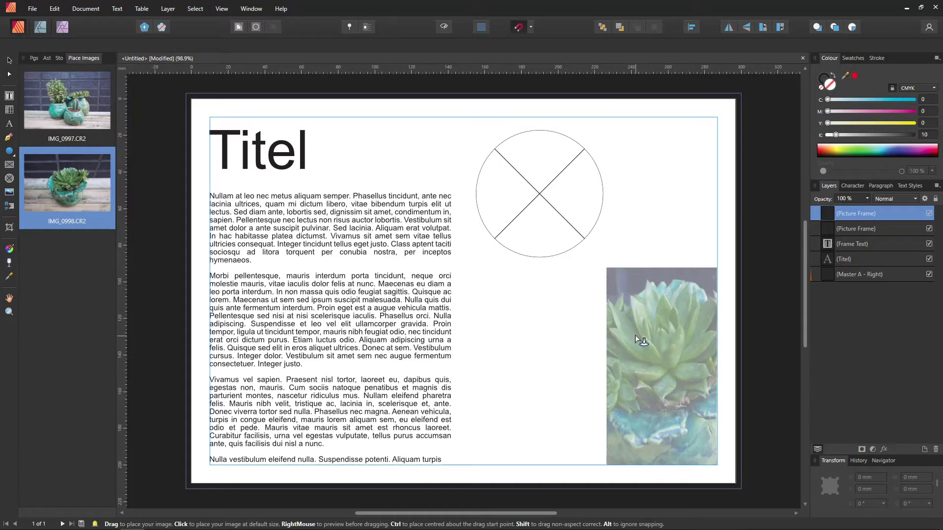
left_click(635, 335)
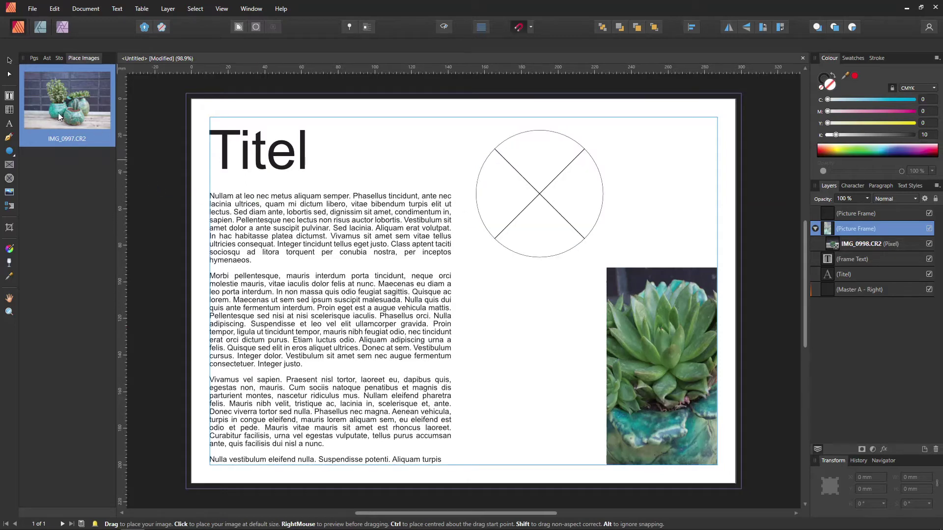
left_click(578, 186)
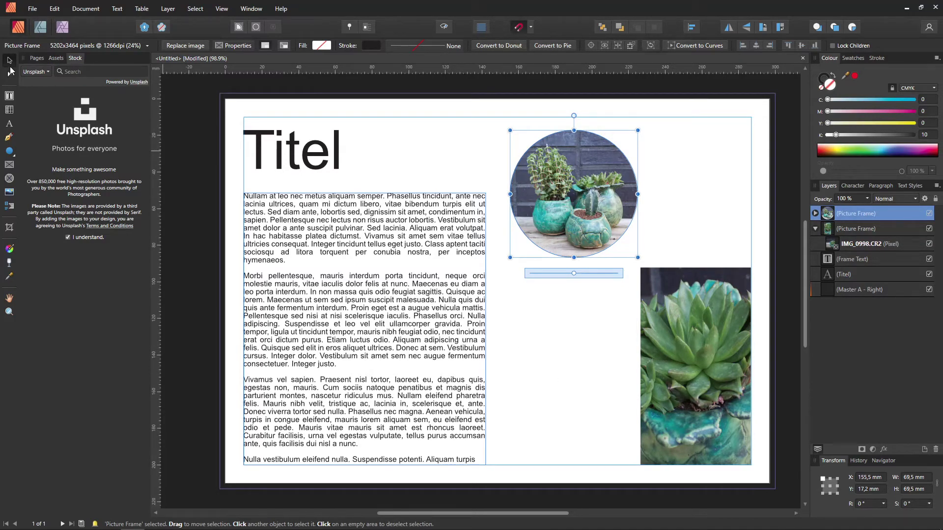
Drag the circular three-pots photo left until it overlaps the body text's right edge.
left_click_drag(549, 164, 547, 180)
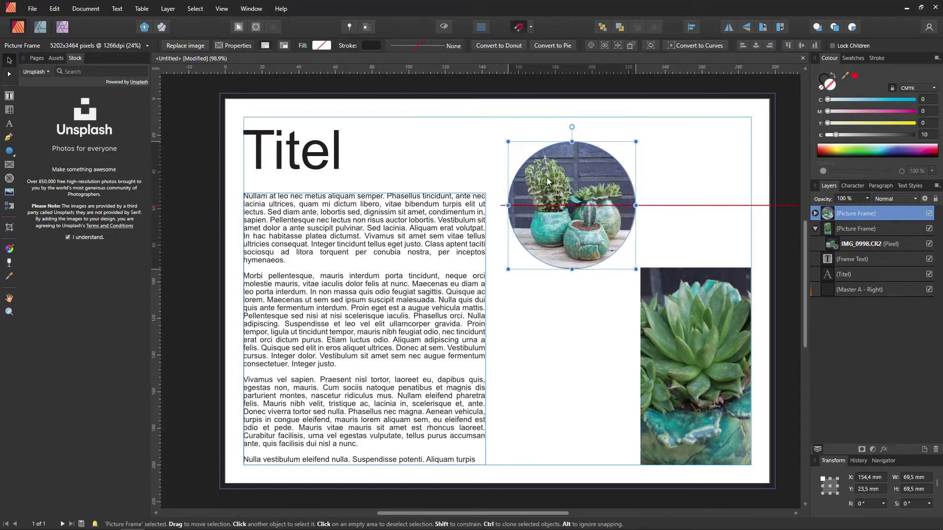
mouse_move(546, 177)
left_mouse_down()
mouse_move(398, 182)
mouse_move(393, 226)
mouse_move(417, 210)
mouse_move(420, 190)
left_mouse_up()
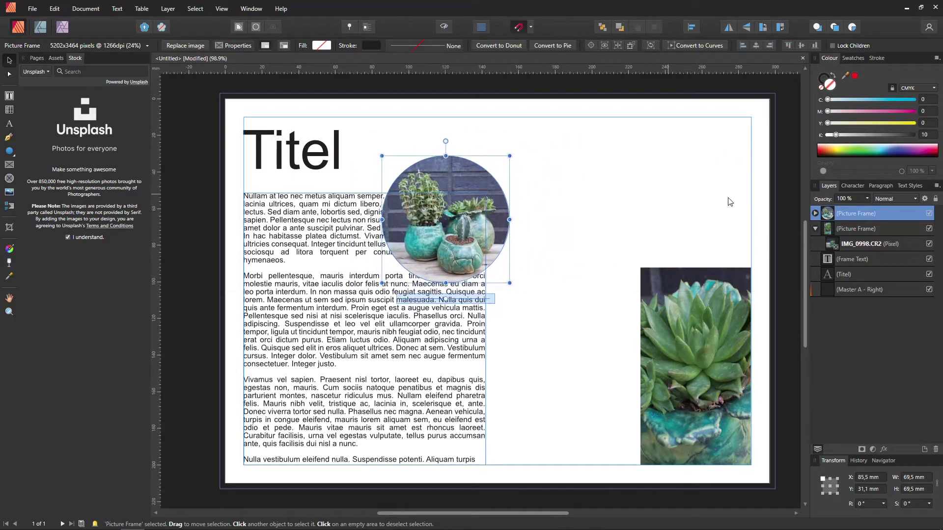
left_click(815, 229)
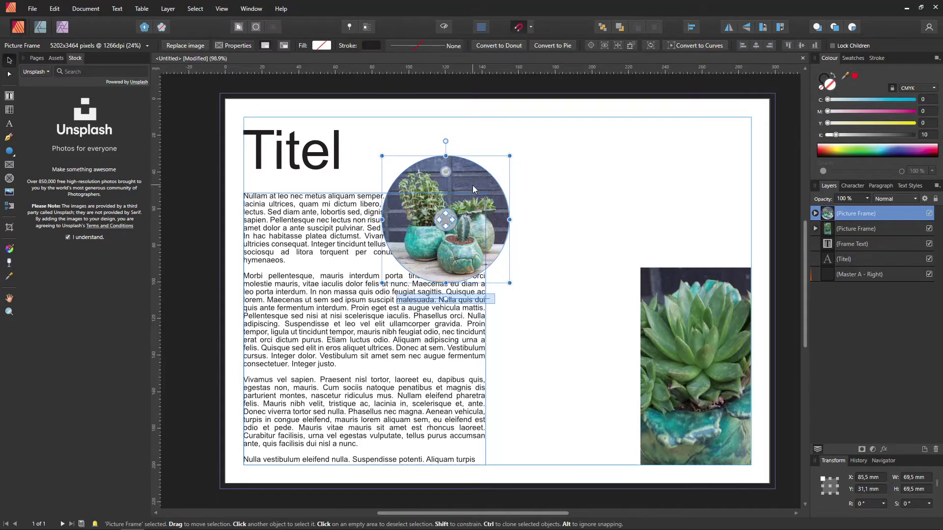
mouse_move(472, 185)
left_mouse_down()
mouse_move(513, 176)
mouse_move(450, 231)
mouse_move(470, 190)
left_mouse_up()
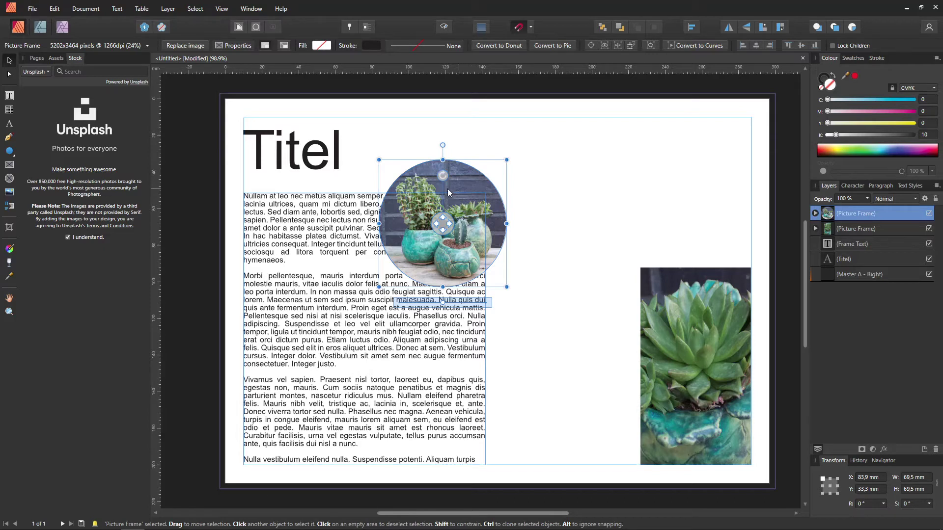
Give the circle frame Tight text wrap with a 4 mm distance from text on all sides.
left_click(238, 27)
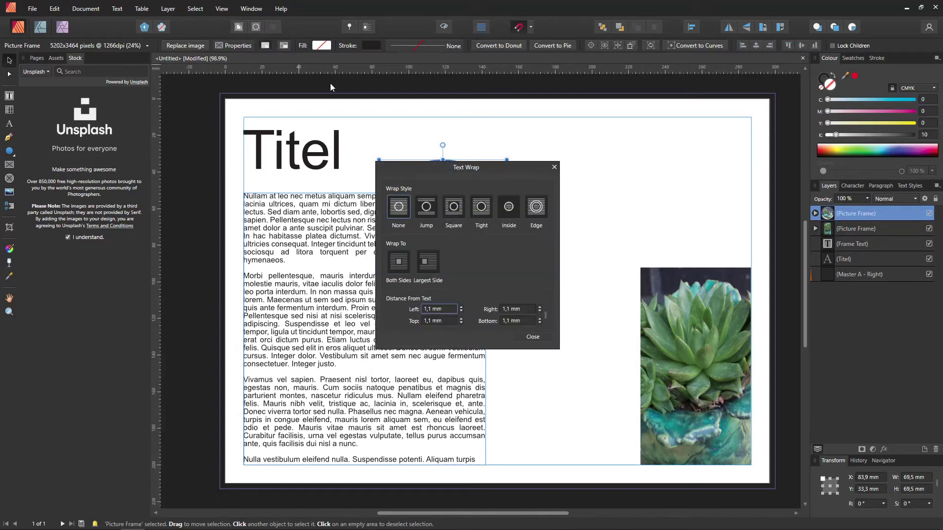
left_click_drag(490, 164, 642, 128)
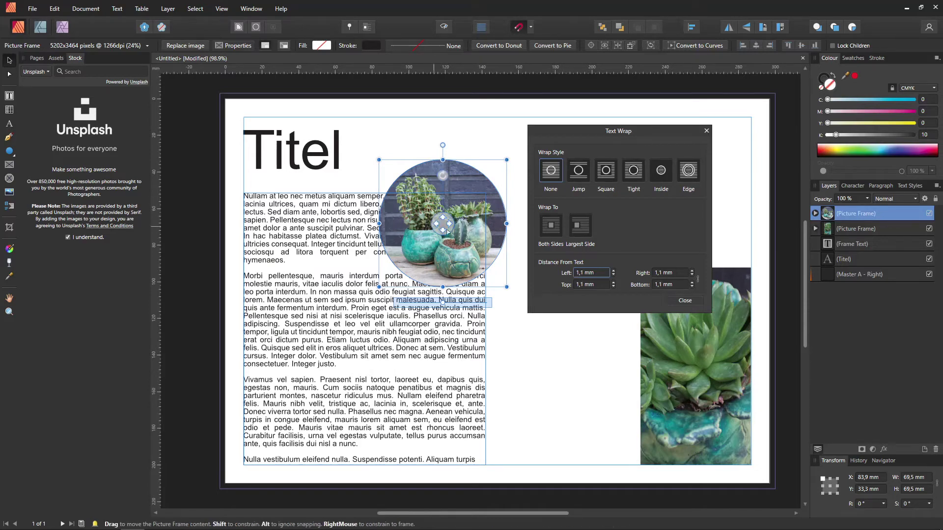
left_click(638, 179)
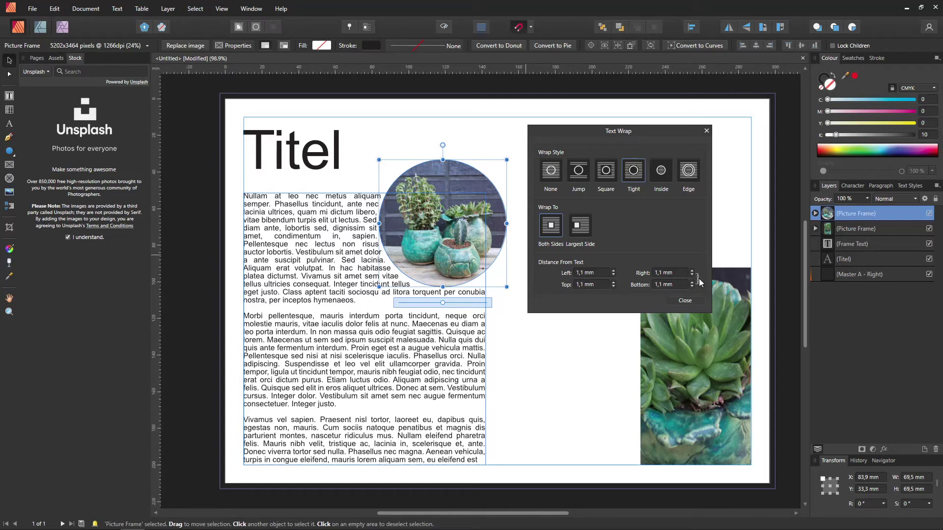
left_click(668, 273)
type("2")
key("Return")
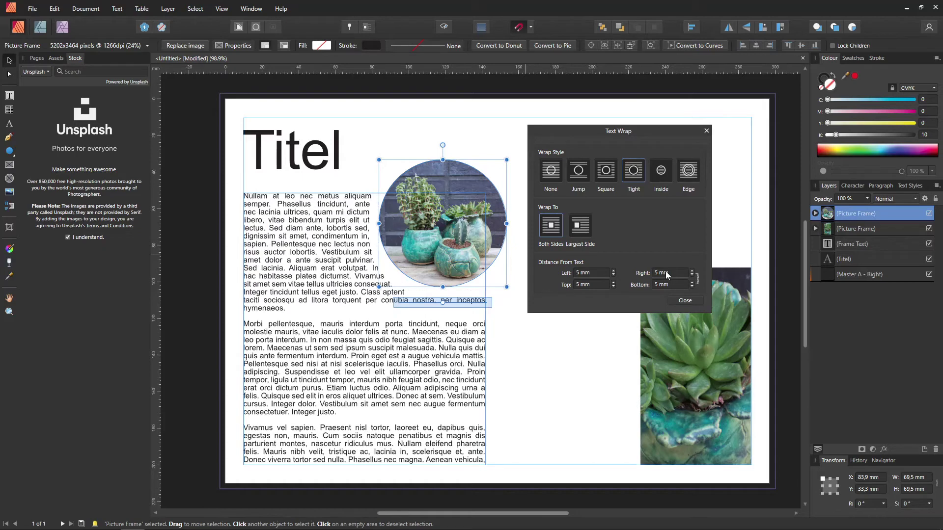
scroll(668, 273, "up", 7)
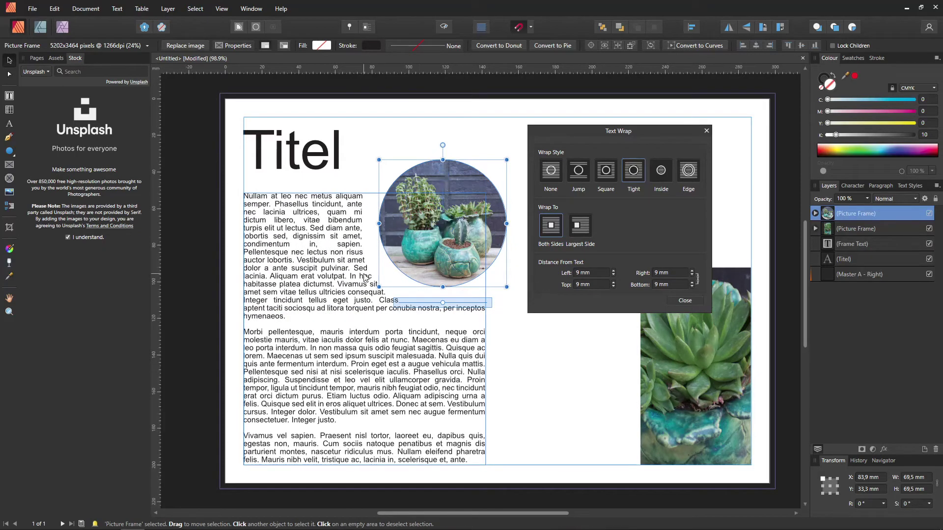
scroll(659, 274, "down", 5)
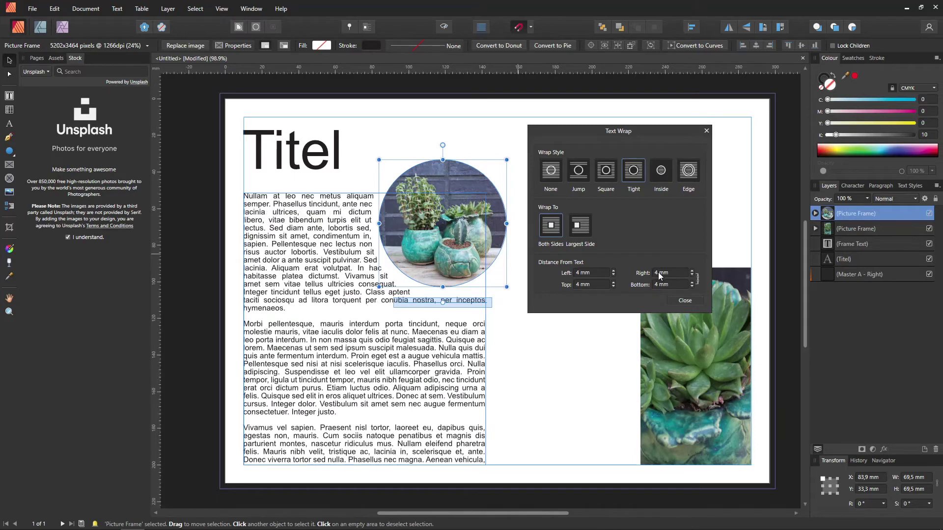
mouse_move(461, 184)
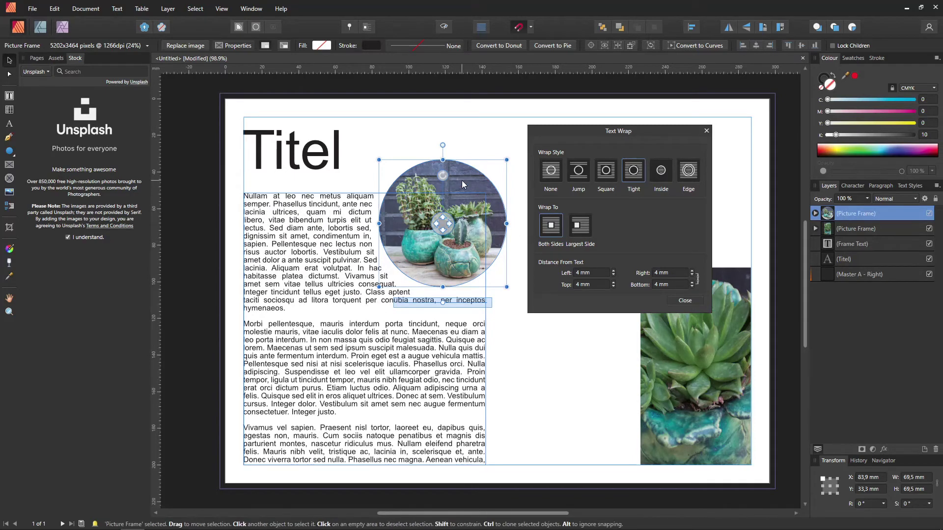
Move the circular photo into the body text, trying Largest Side, Both Sides and Jump wraps.
mouse_move(461, 180)
left_mouse_down()
mouse_move(352, 235)
mouse_move(329, 278)
mouse_move(356, 323)
mouse_move(470, 320)
mouse_move(446, 269)
mouse_move(362, 329)
mouse_move(358, 255)
mouse_move(435, 328)
mouse_move(379, 258)
mouse_move(384, 272)
left_mouse_up()
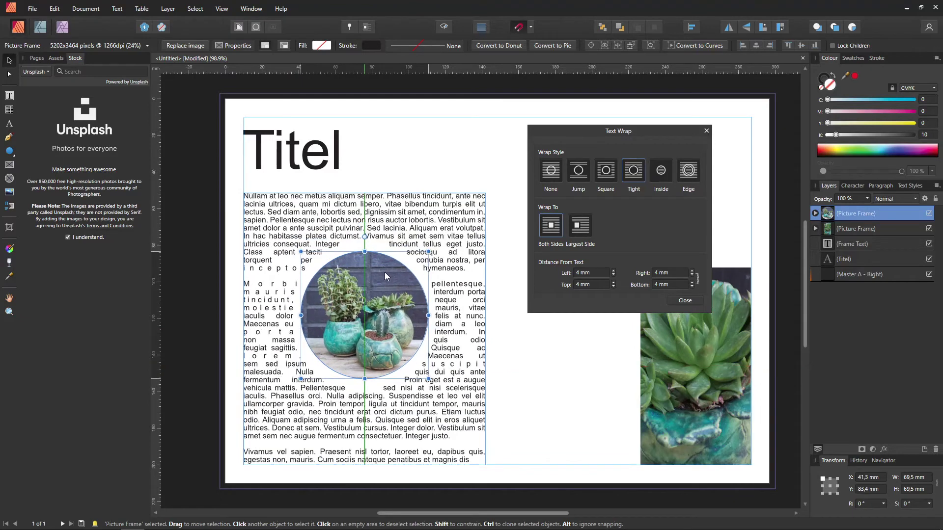
left_click(585, 231)
mouse_move(407, 297)
left_mouse_down()
mouse_move(396, 298)
mouse_move(438, 302)
left_mouse_up()
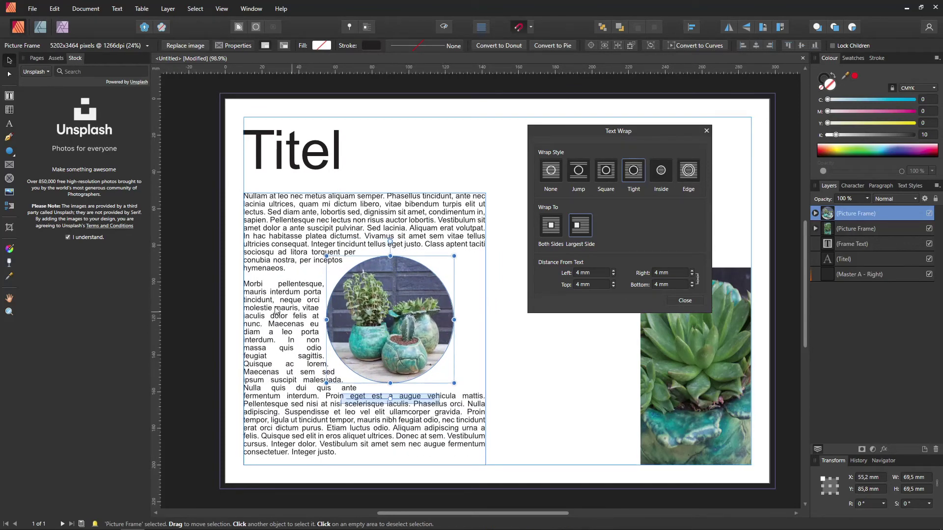
mouse_move(444, 324)
left_mouse_down()
mouse_move(403, 330)
mouse_move(492, 337)
left_mouse_up()
left_click(554, 231)
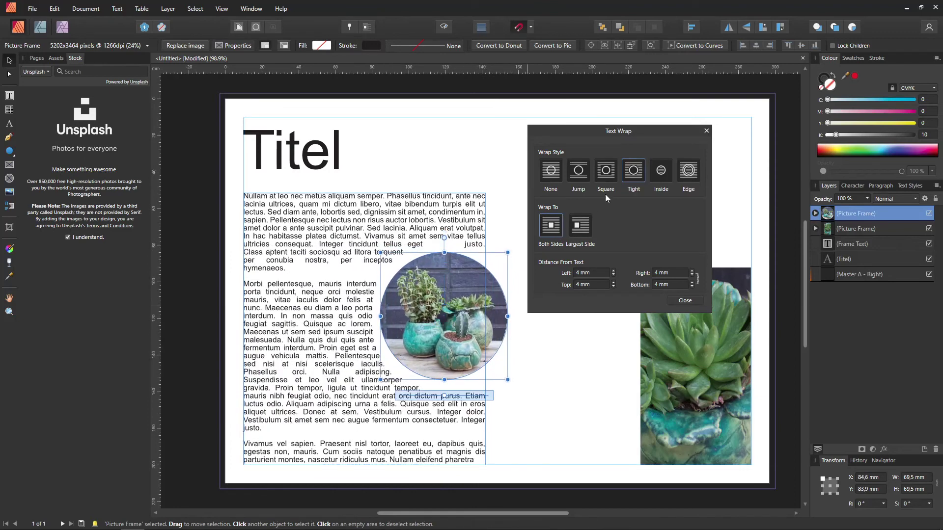
left_click(582, 173)
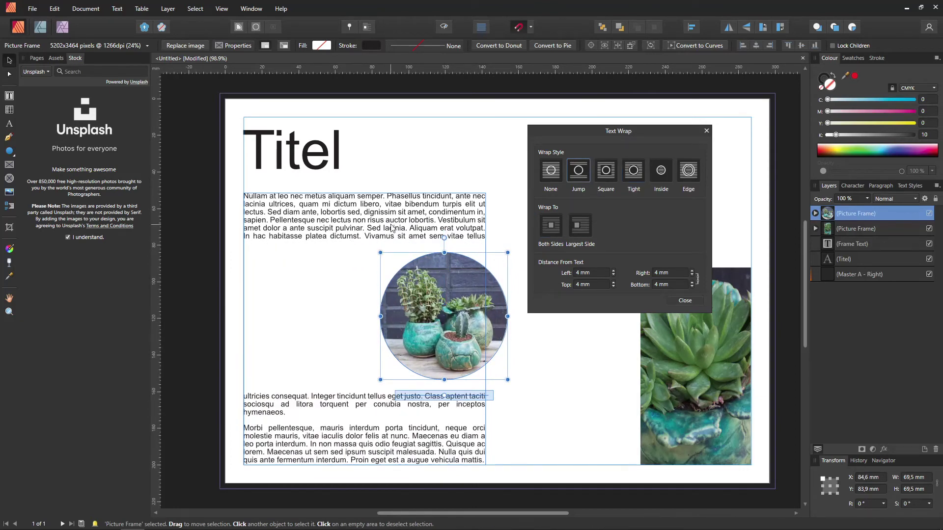
left_click_drag(396, 339, 315, 338)
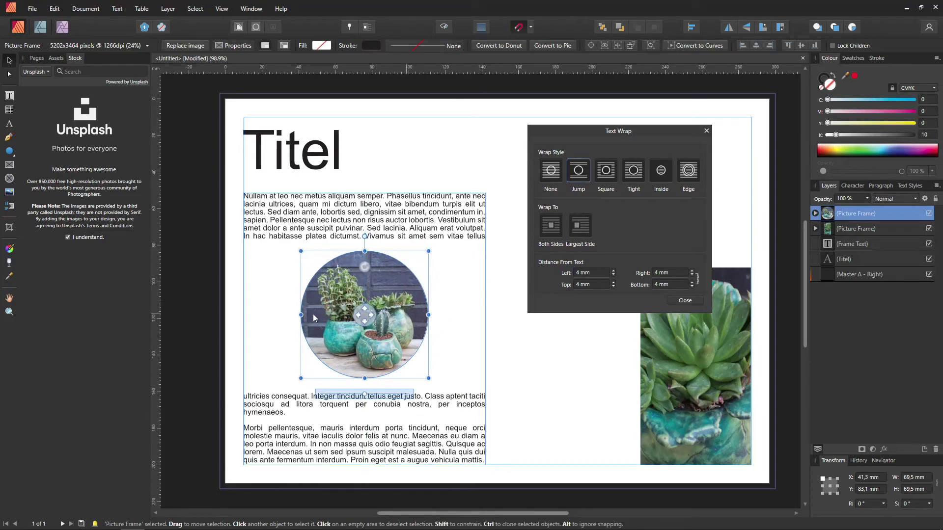
Compare Square, Tight, Through and Edge wraps; place the circle at the right edge with Tight.
left_click(611, 173)
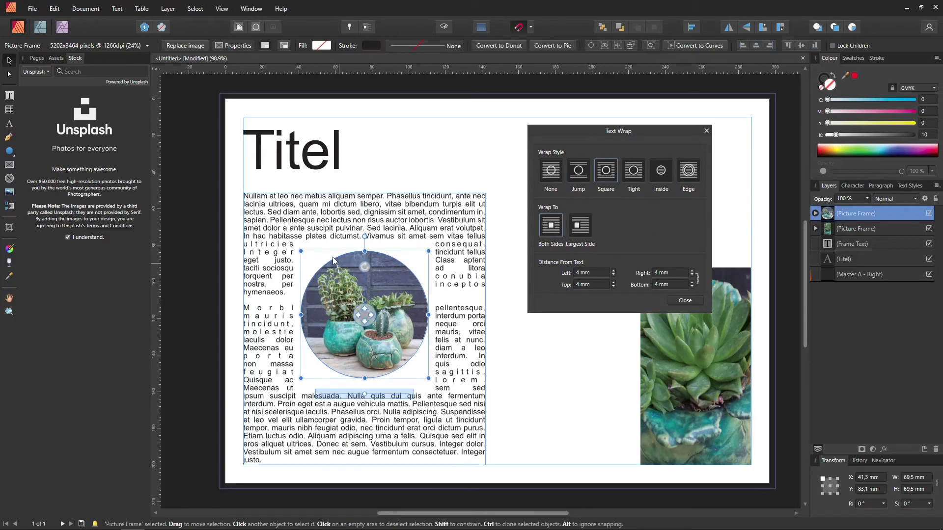
left_click(639, 183)
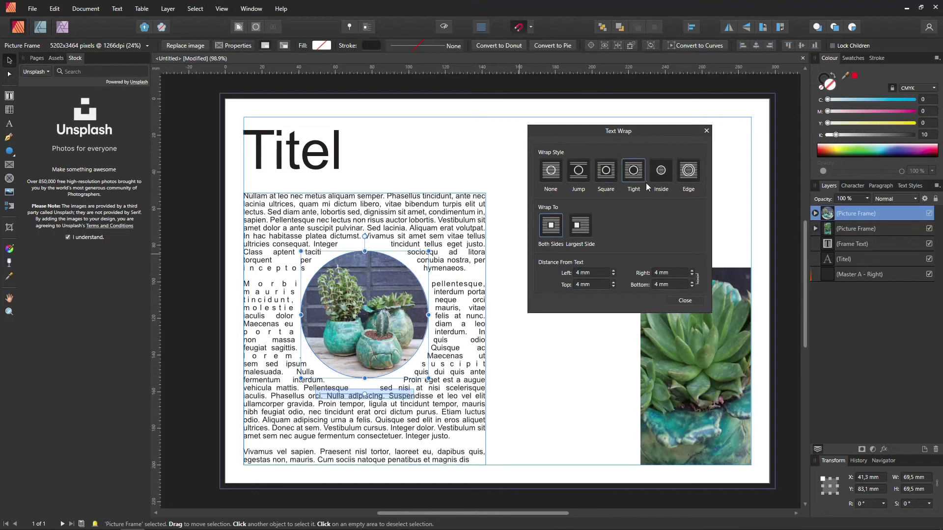
left_click(658, 180)
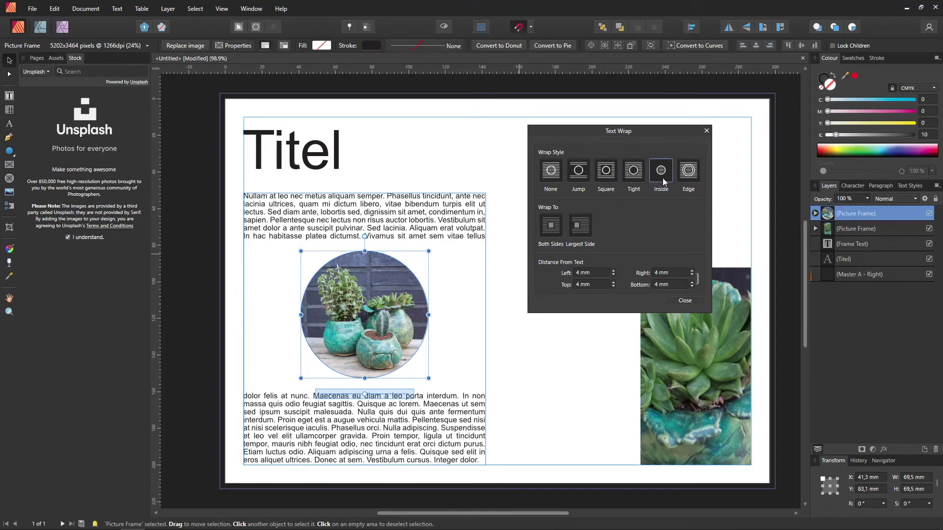
mouse_move(420, 291)
left_mouse_down()
mouse_move(413, 242)
mouse_move(418, 295)
left_mouse_up()
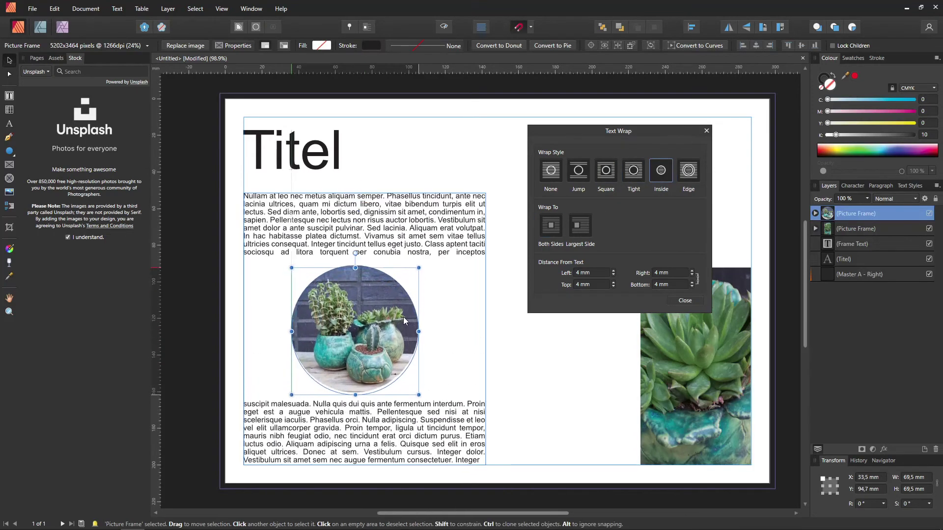
left_click(689, 183)
mouse_move(416, 314)
left_mouse_down()
mouse_move(442, 343)
mouse_move(496, 299)
mouse_move(507, 309)
left_mouse_up()
left_click(630, 179)
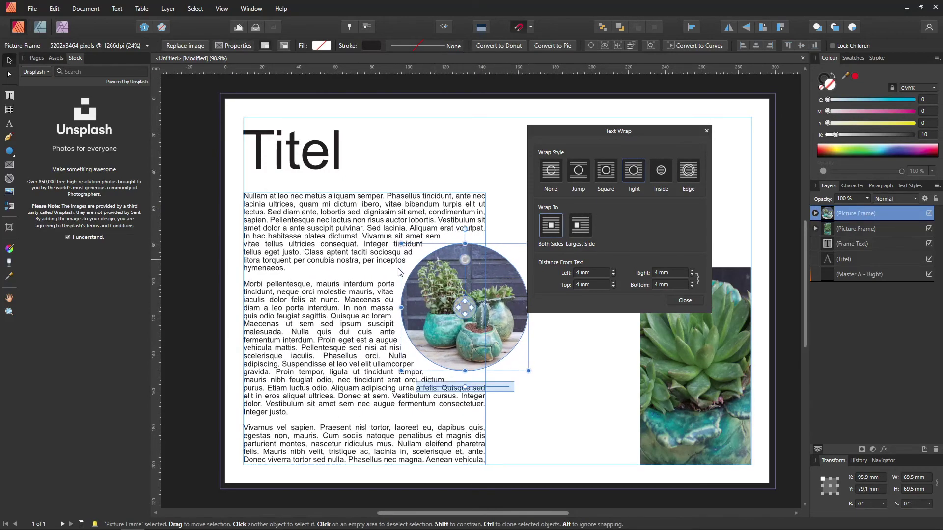
left_click(685, 301)
Deselect the circle, preview the page without guides, then select the tall succulent photo.
left_click(483, 143)
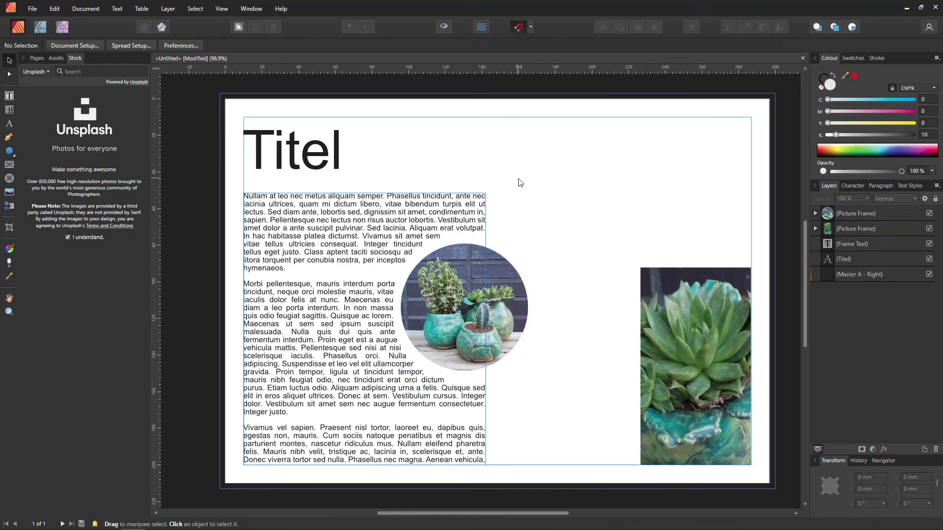
left_click(447, 31)
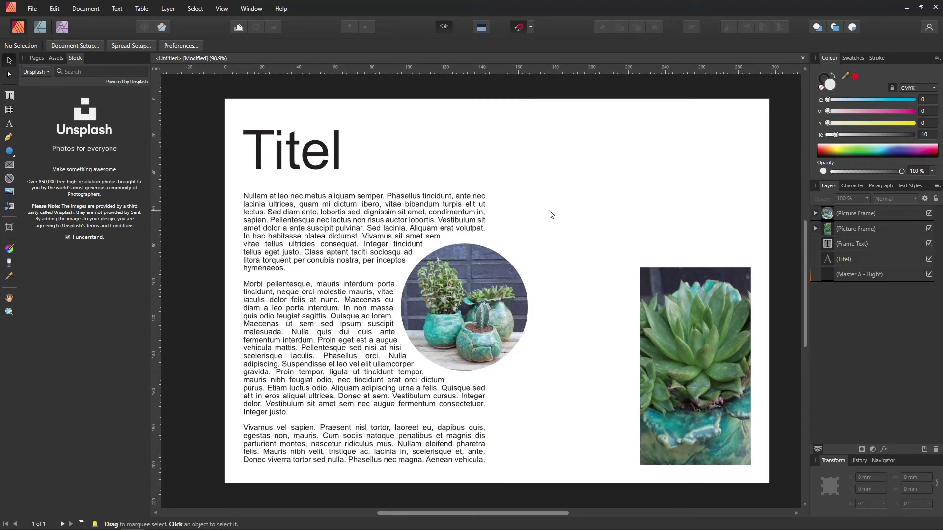
left_click(657, 300)
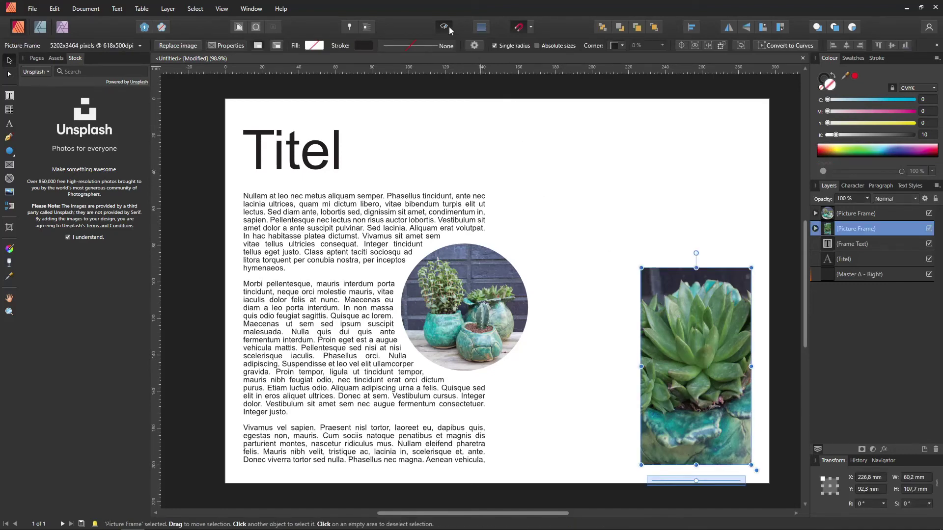
Move the succulent photo up and left, testing pinning it to the body text.
left_click_drag(666, 317, 616, 246)
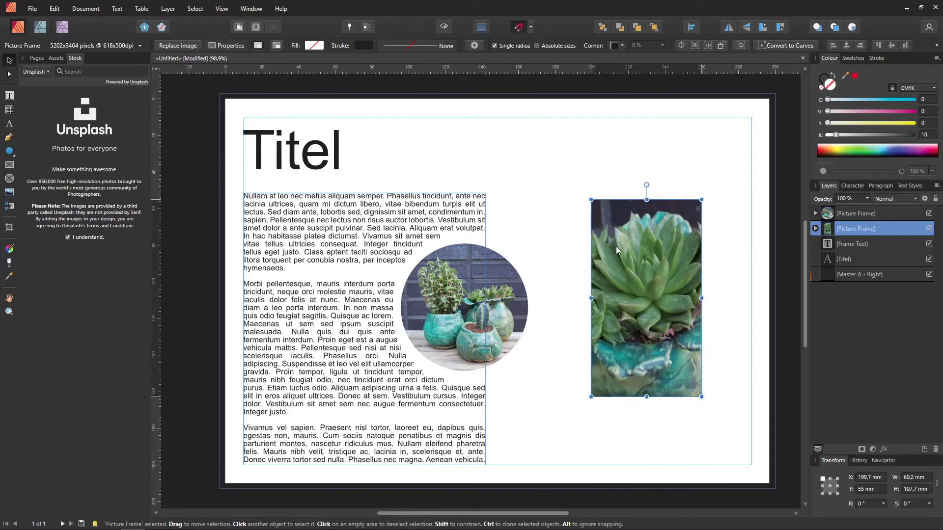
mouse_move(616, 246)
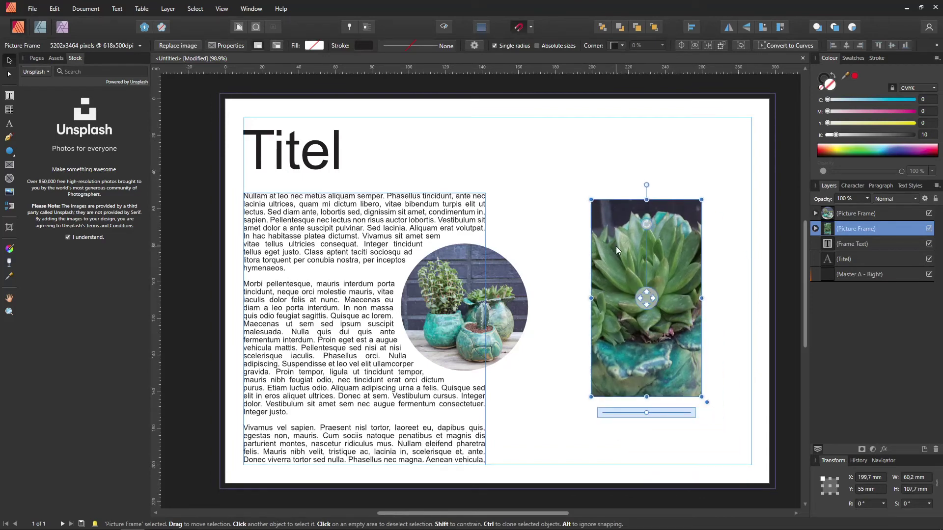
left_click(350, 28)
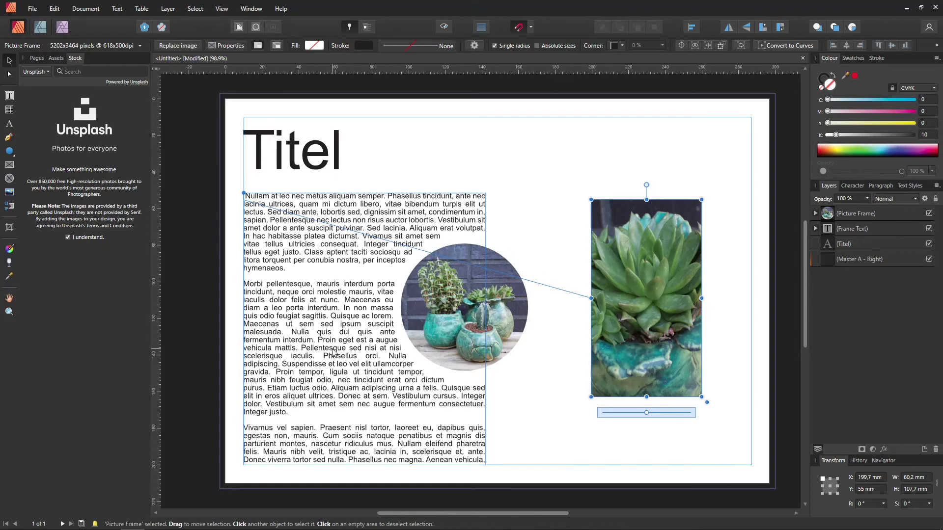
mouse_move(333, 352)
left_mouse_down()
mouse_move(343, 346)
mouse_move(344, 369)
left_mouse_up()
left_click_drag(322, 399, 311, 399)
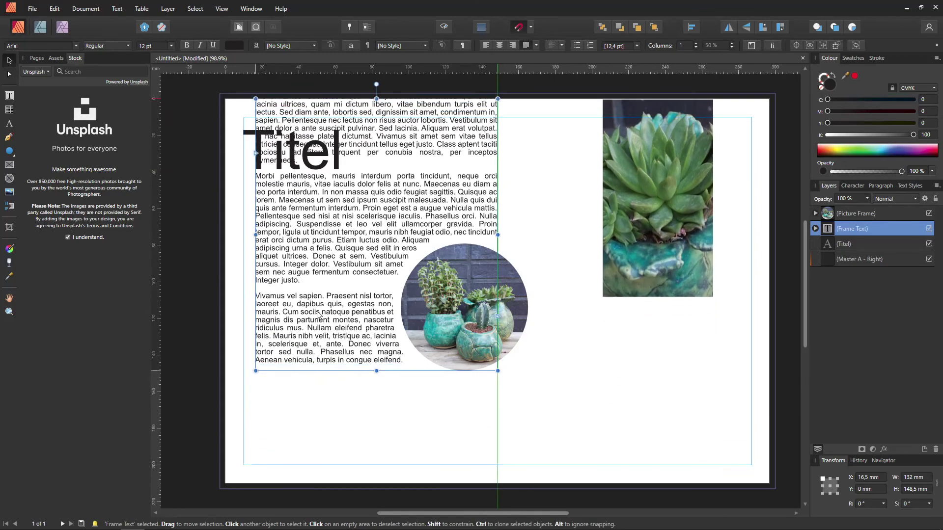
Unpin the succulent photo, and undo an inline pin of the body text into 'Titel'.
left_click(633, 328)
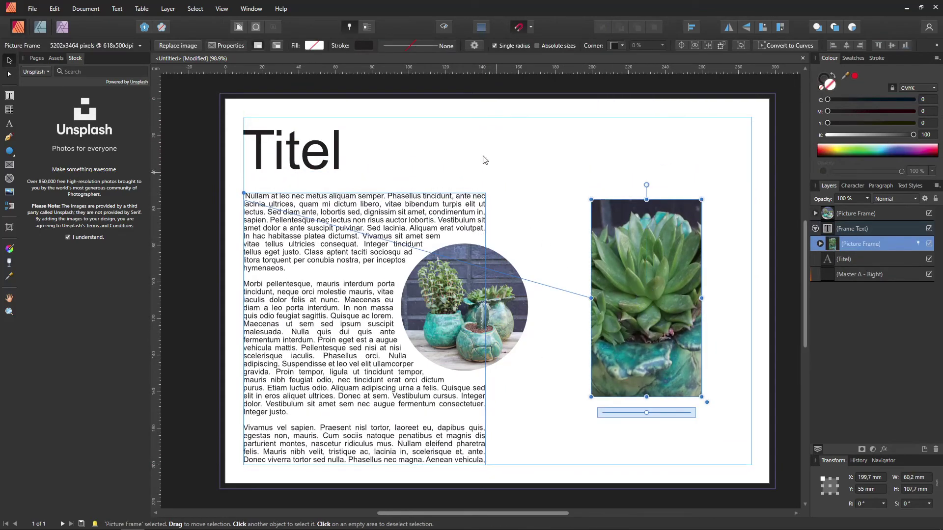
left_click(349, 27)
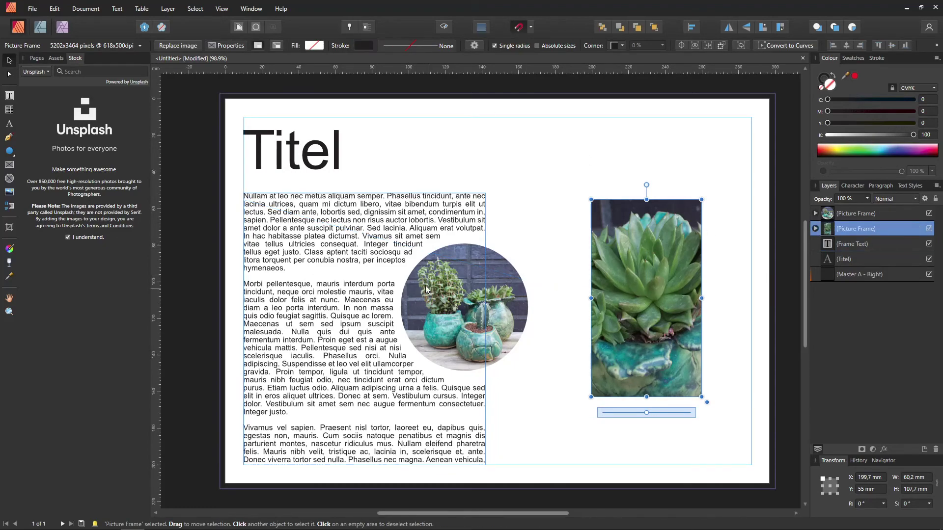
mouse_move(351, 240)
left_mouse_down()
mouse_move(415, 232)
mouse_move(298, 280)
left_mouse_up()
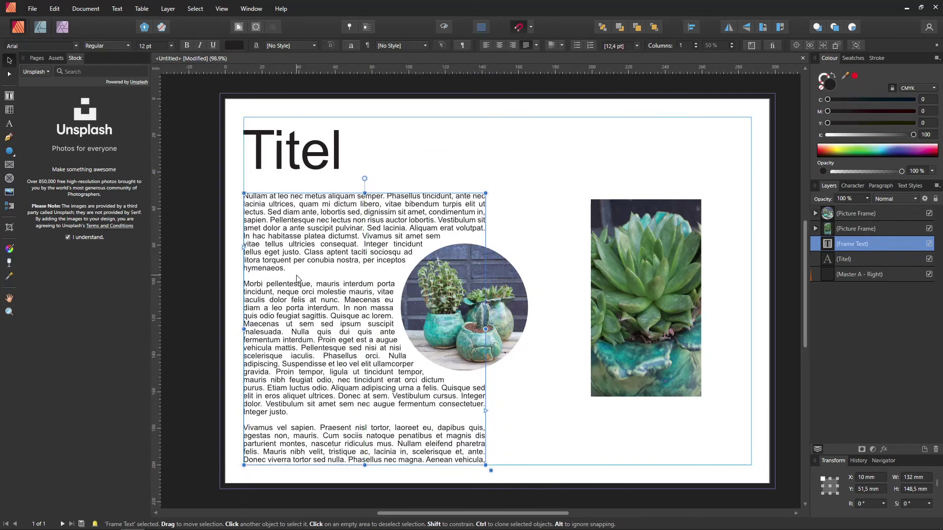
left_click(368, 27)
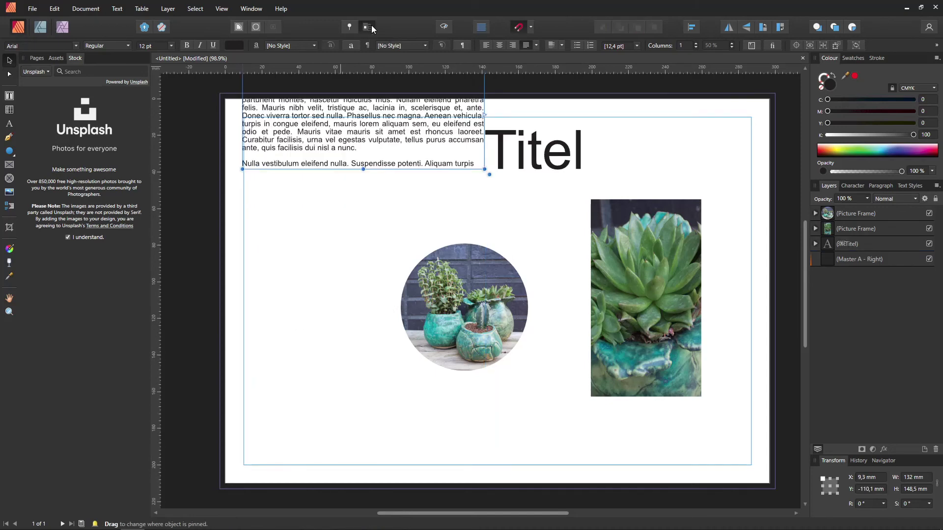
key("ctrl+z")
left_click(597, 222)
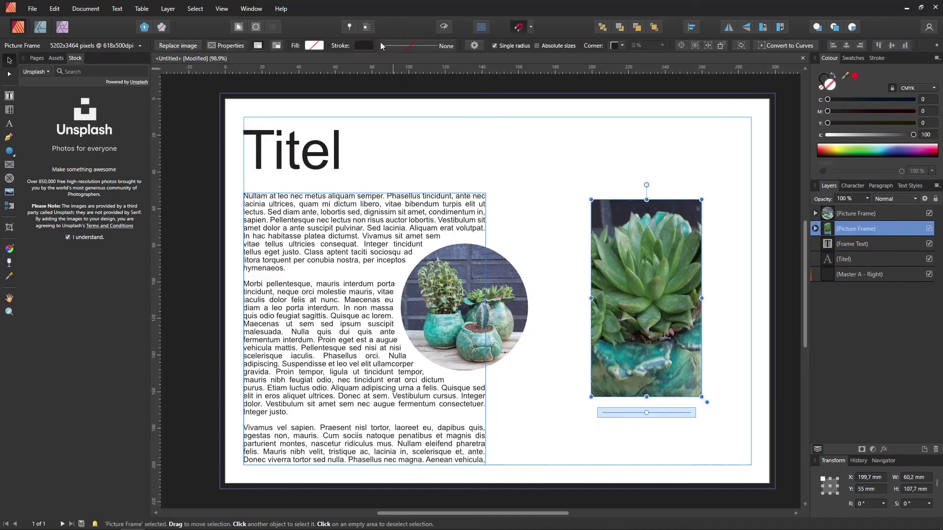
Unpin the succulent photo and move it to the page's lower right.
left_click(371, 28)
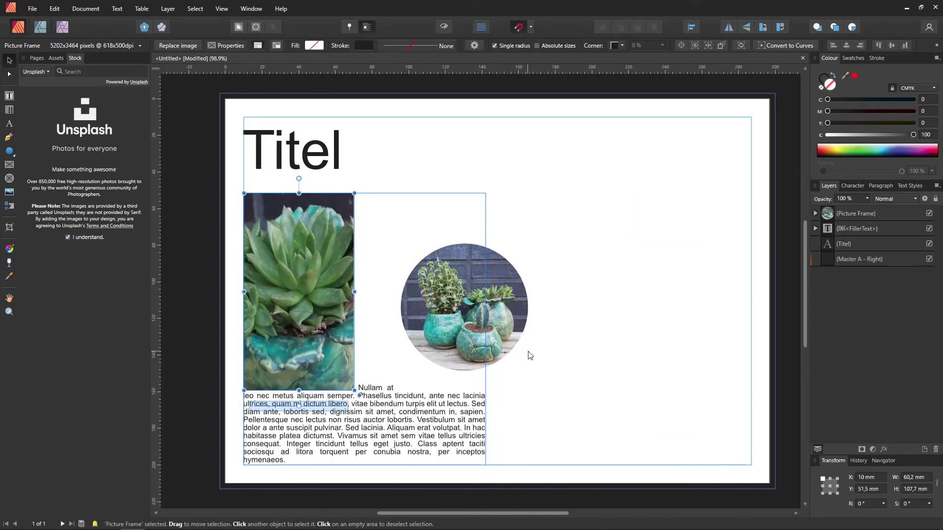
left_click(367, 30)
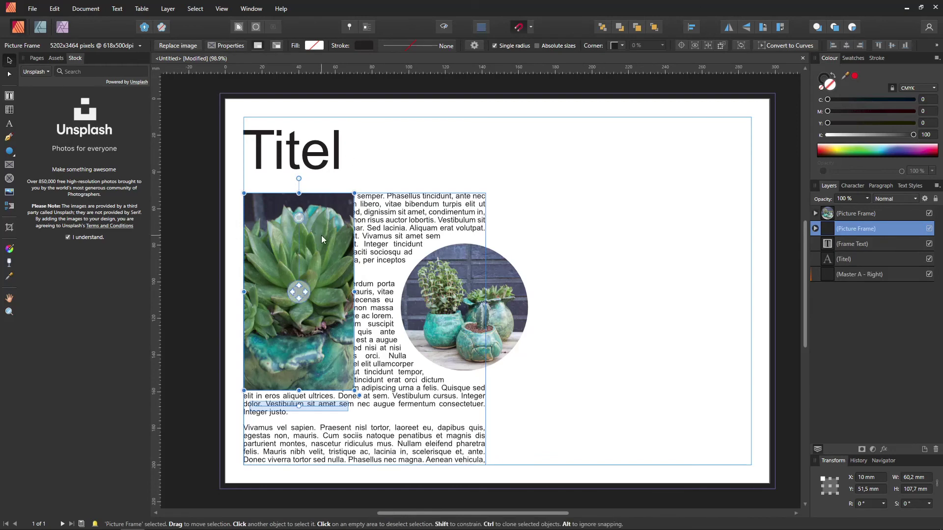
left_click_drag(316, 266, 715, 339)
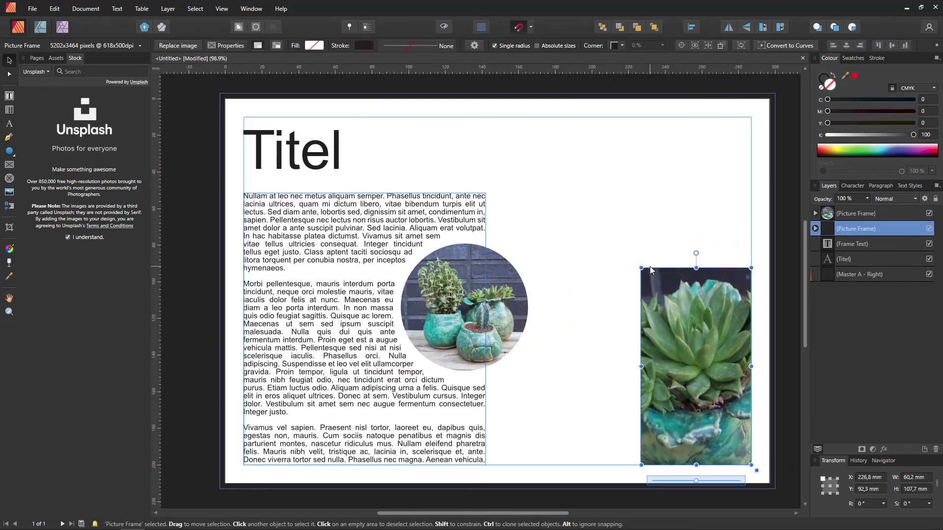
Enlarge the succulent frame up and left, and shift the picture to show the whole pot.
left_click_drag(641, 269, 547, 160)
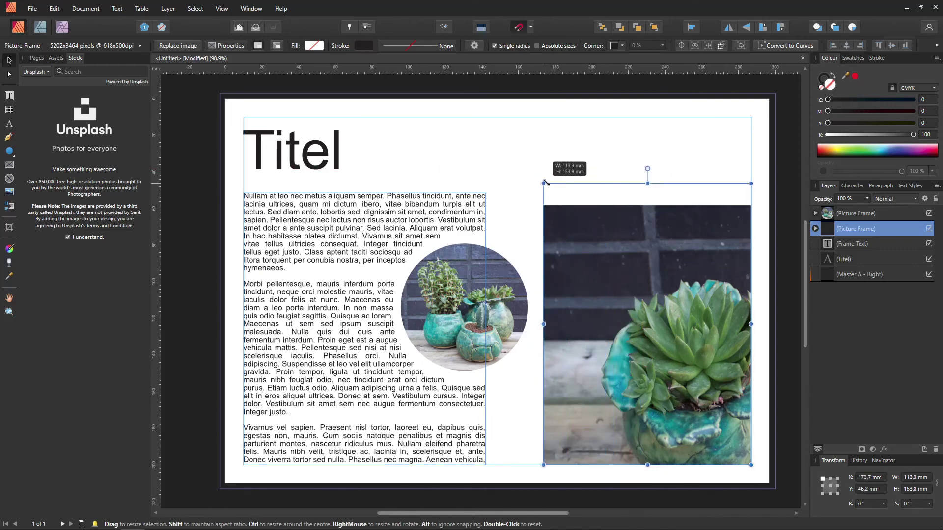
mouse_move(547, 160)
left_mouse_down()
mouse_move(531, 134)
mouse_move(586, 235)
left_mouse_up()
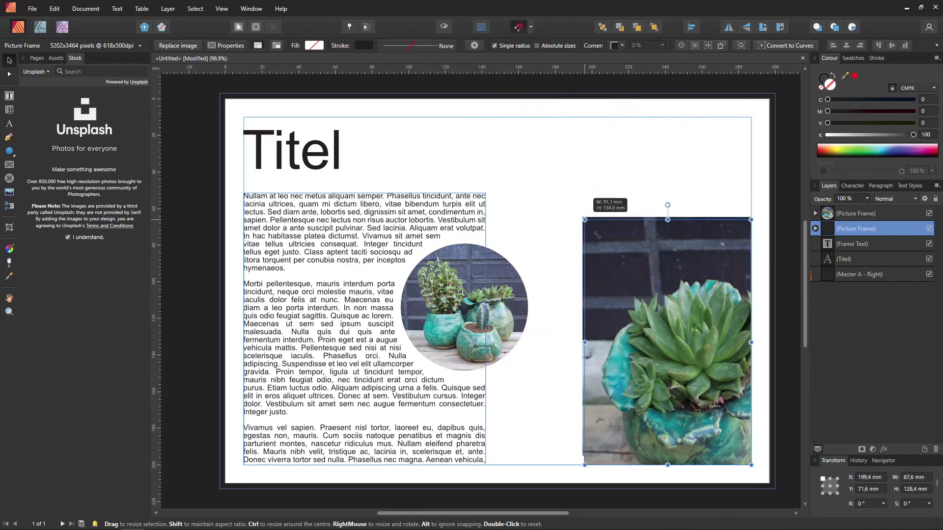
mouse_move(586, 234)
left_mouse_down()
mouse_move(596, 240)
mouse_move(530, 118)
mouse_move(581, 200)
mouse_move(560, 152)
mouse_move(561, 188)
mouse_move(547, 170)
left_mouse_up()
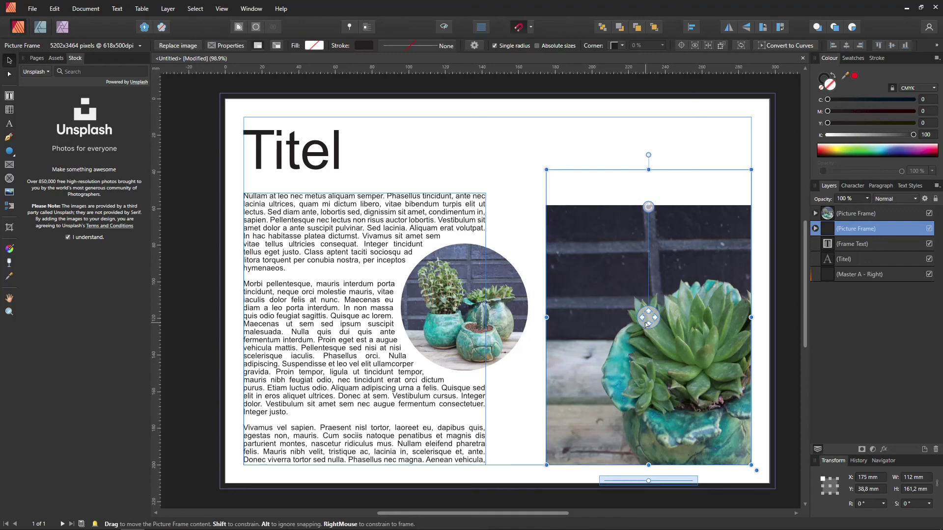
mouse_move(644, 322)
left_mouse_down()
mouse_move(532, 262)
mouse_move(572, 275)
left_mouse_up()
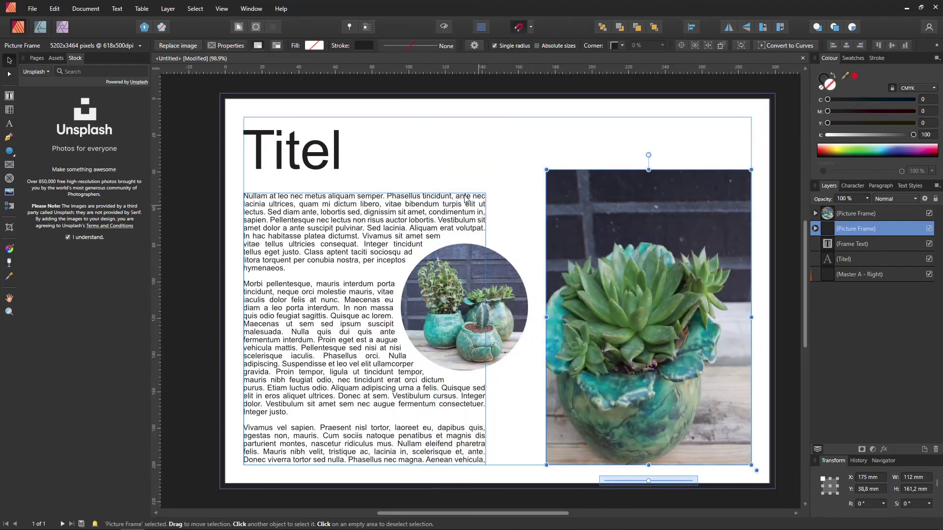
Set the succulent picture to Scale to Maximum Fit, then deselect it.
left_click(227, 45)
left_click(160, 88)
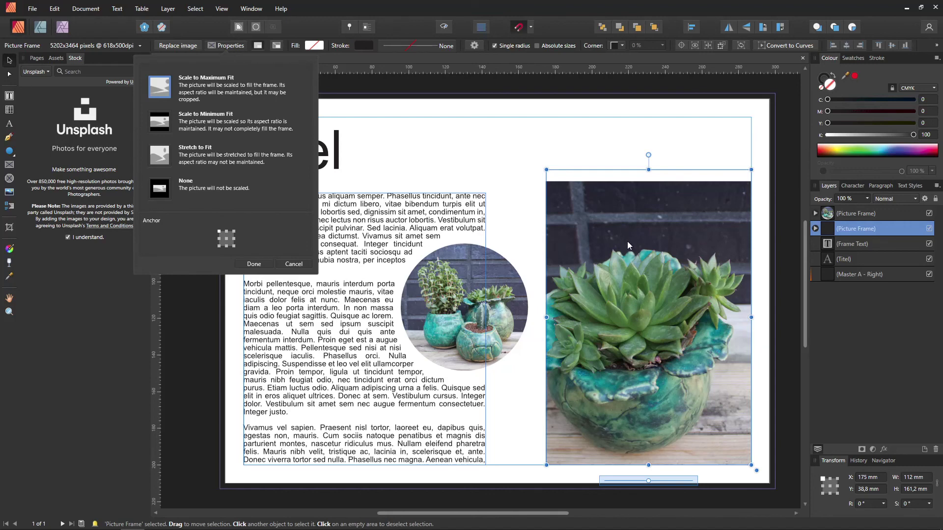
left_click(567, 135)
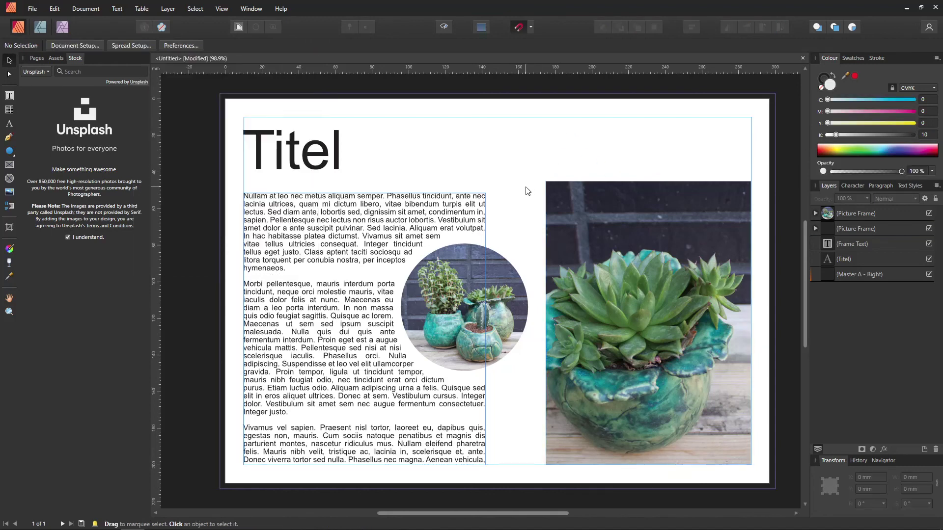